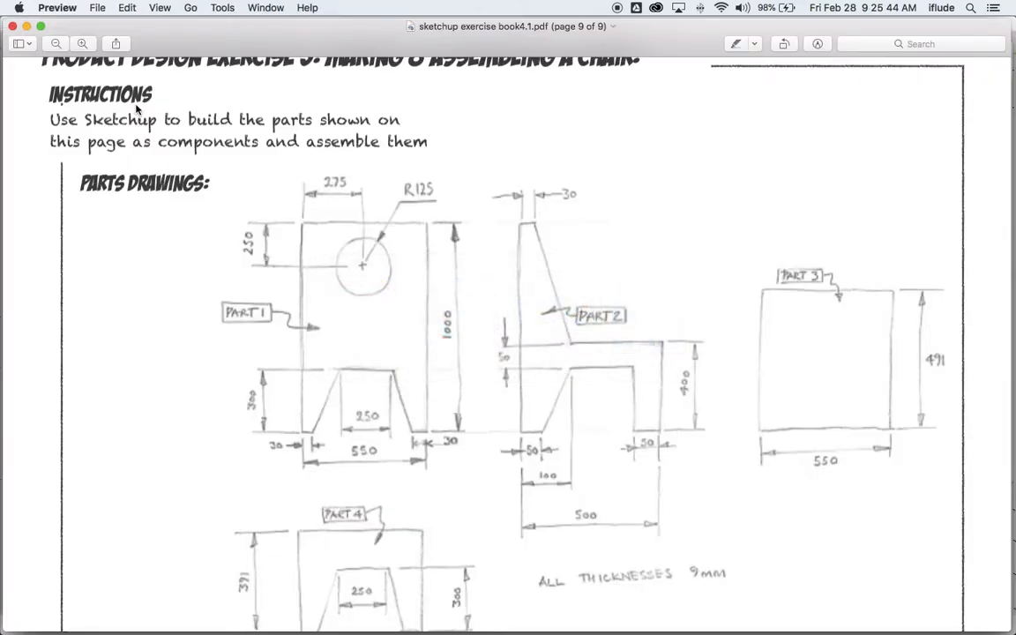
Step: Review the chair exercise pages, covering the finished views, exploded view and dimensioned parts drawings
{"action": "scroll", "coordinate": [222, 315], "scroll_direction": "up", "scroll_amount": 10}
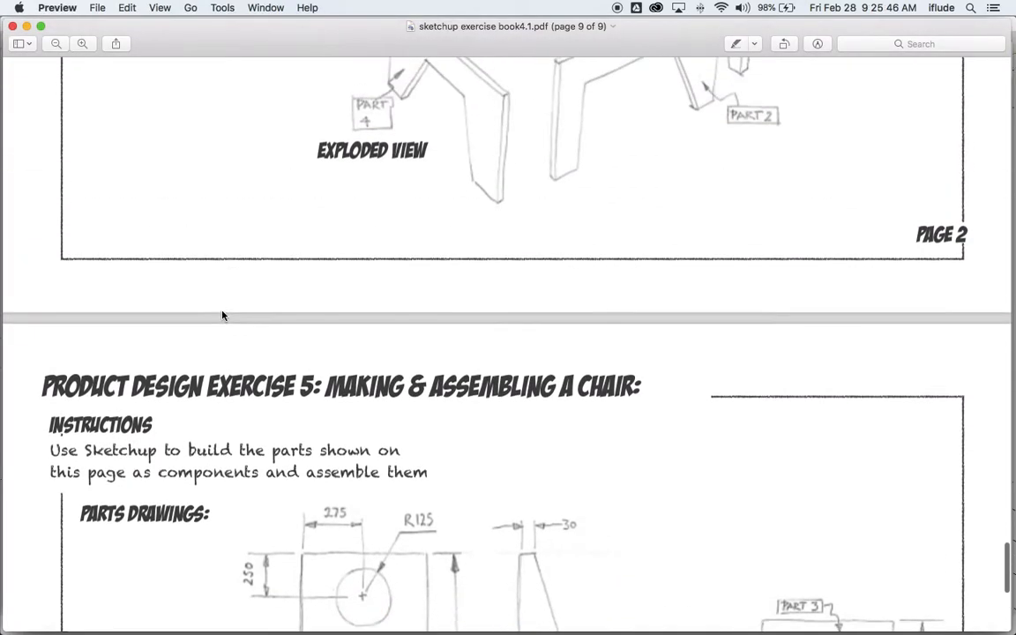
{"action": "scroll", "coordinate": [222, 315], "scroll_direction": "up", "scroll_amount": 10}
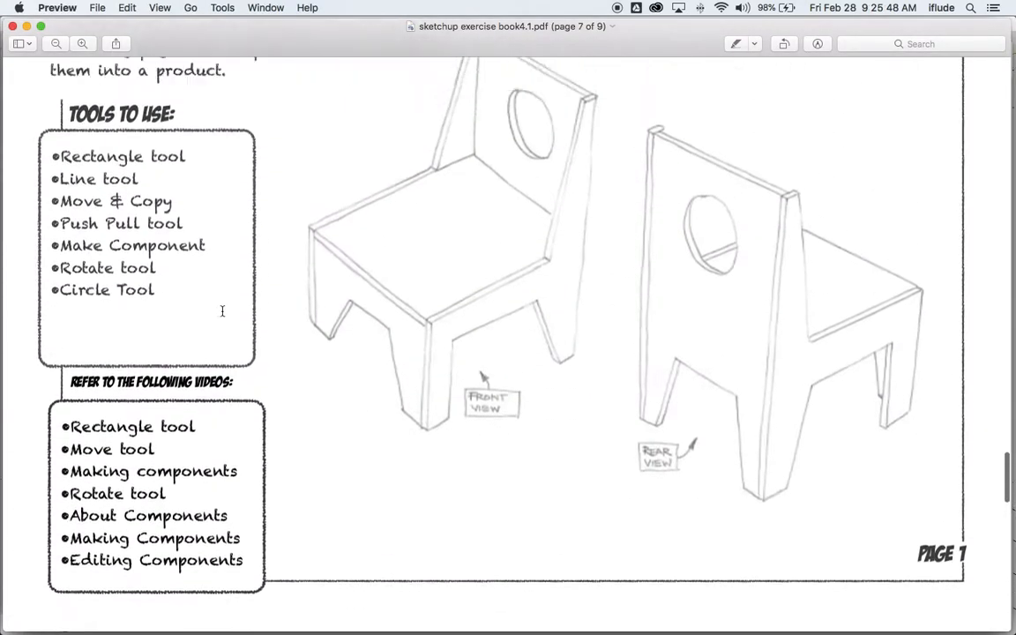
{"action": "scroll", "coordinate": [222, 310], "scroll_direction": "down", "scroll_amount": 3}
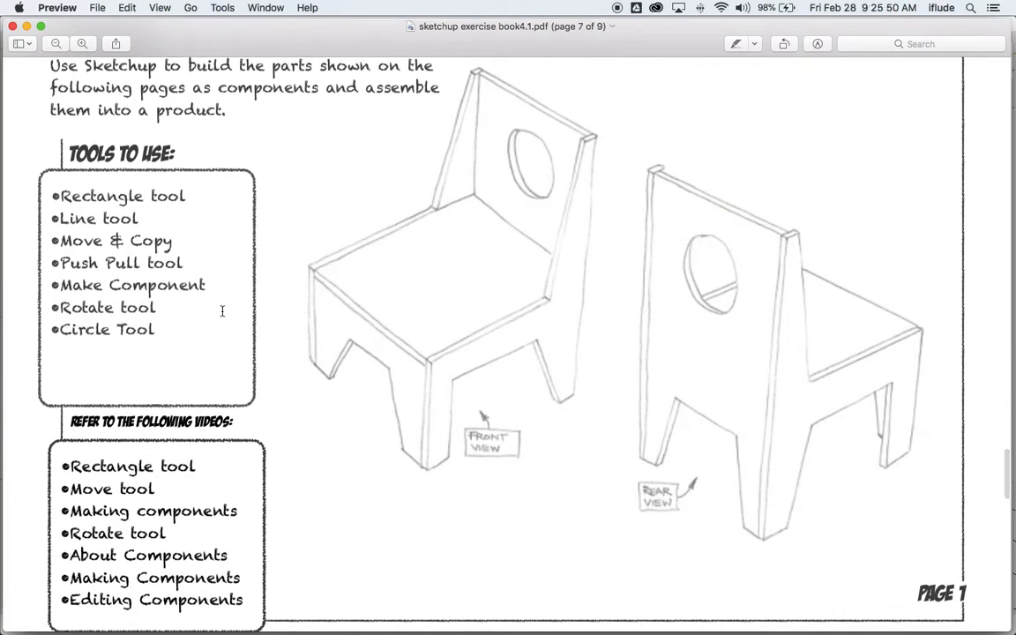
{"action": "scroll", "coordinate": [222, 310], "scroll_direction": "down", "scroll_amount": 10}
{"action": "scroll", "coordinate": [222, 310], "scroll_direction": "down", "scroll_amount": 5}
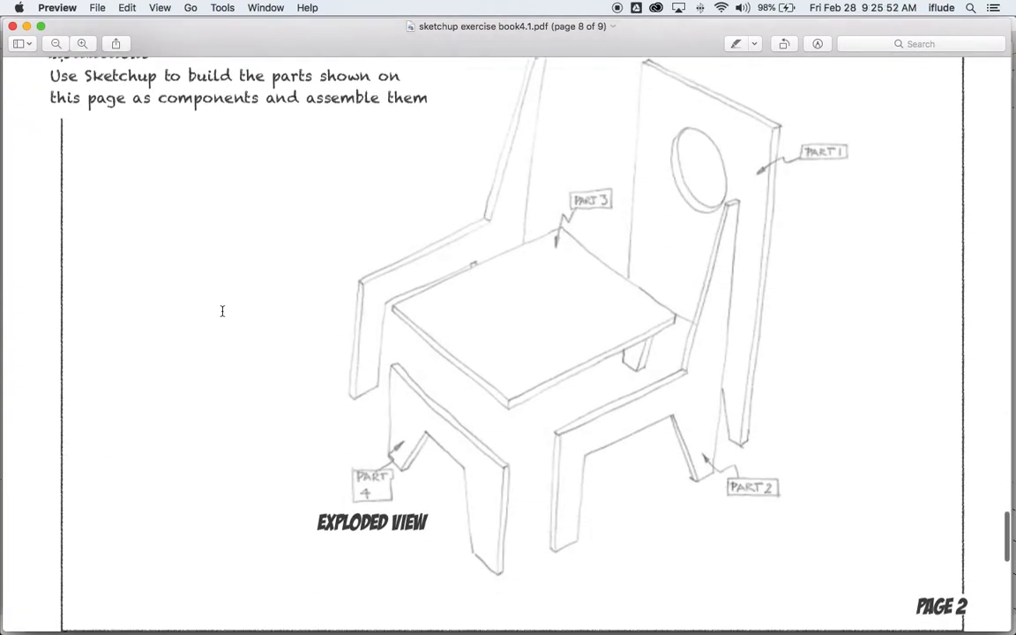
{"action": "scroll", "coordinate": [222, 310], "scroll_direction": "down", "scroll_amount": 15}
{"action": "scroll", "coordinate": [222, 310], "scroll_direction": "down", "scroll_amount": 4}
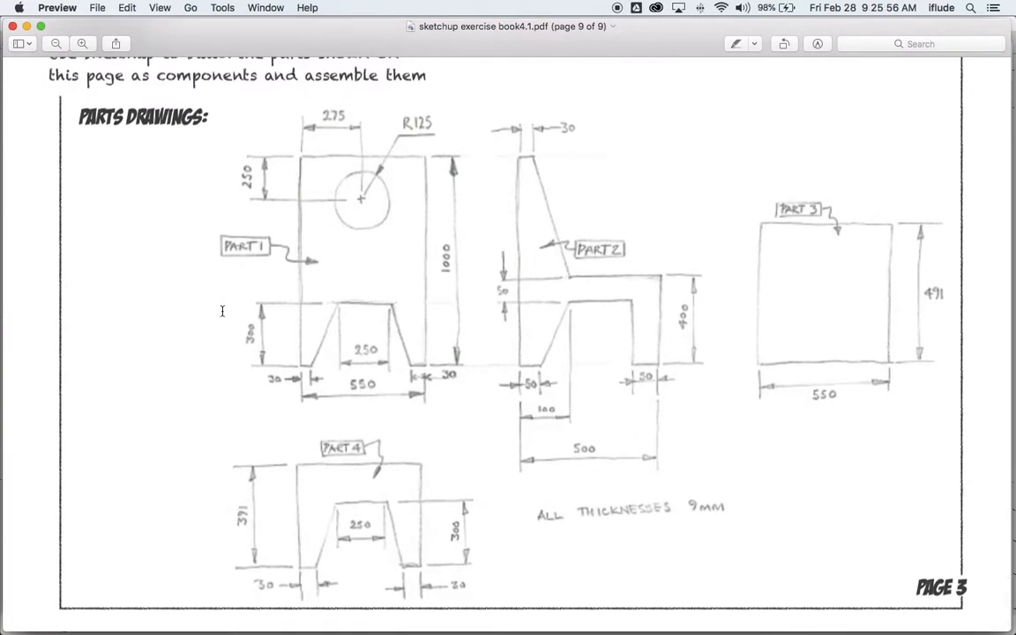
{"action": "scroll", "coordinate": [222, 310], "scroll_direction": "left", "scroll_amount": 1}
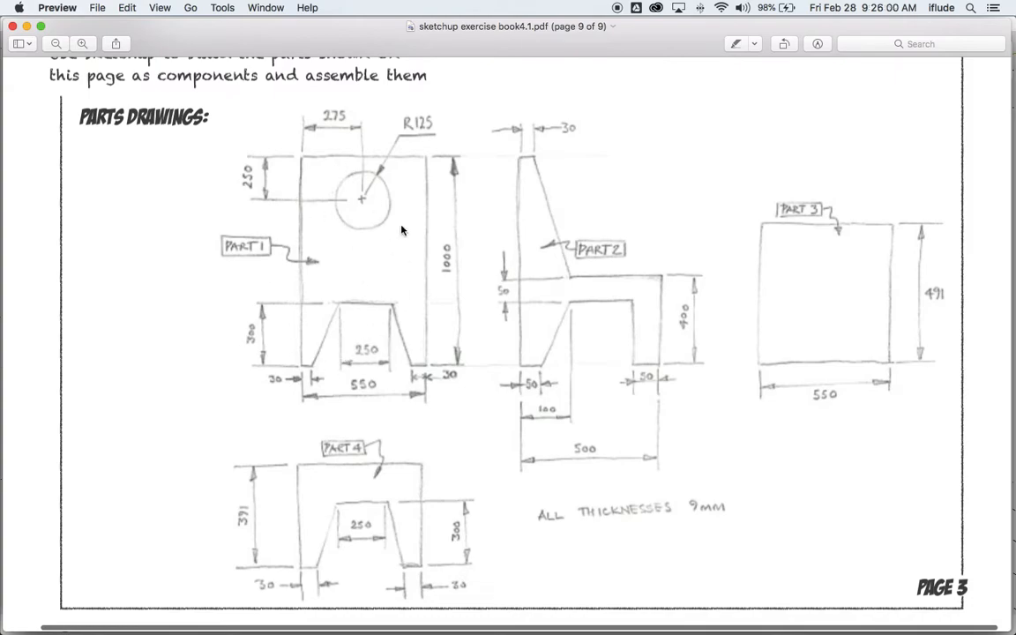
Step: Switch to SketchUp and compare the Part 1 panel and its guides with the leg cutout dimensions in the parts drawing
{"action": "key", "text": "super+Tab"}
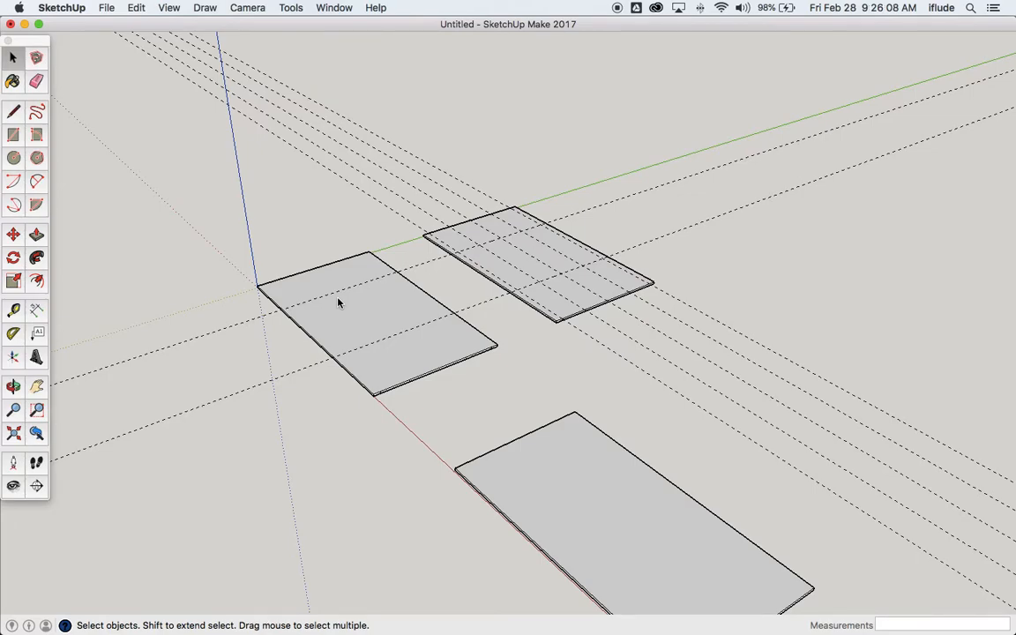
{"action": "scroll", "coordinate": [338, 303], "scroll_direction": "up", "scroll_amount": 3}
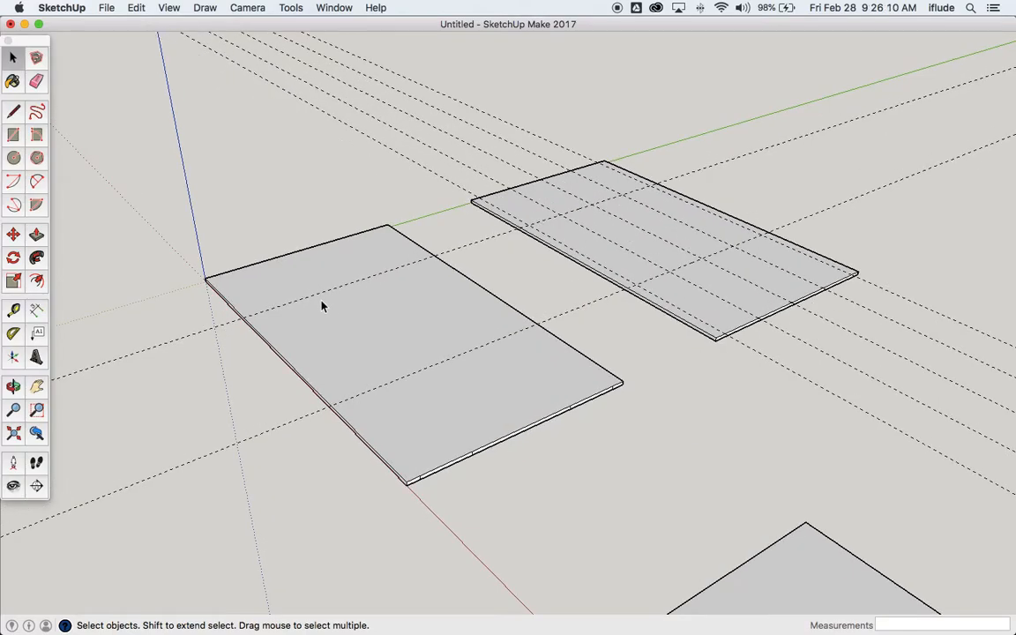
{"action": "left_click", "coordinate": [36, 387]}
{"action": "left_click_drag", "start_coordinate": [335, 344], "coordinate": [285, 362]}
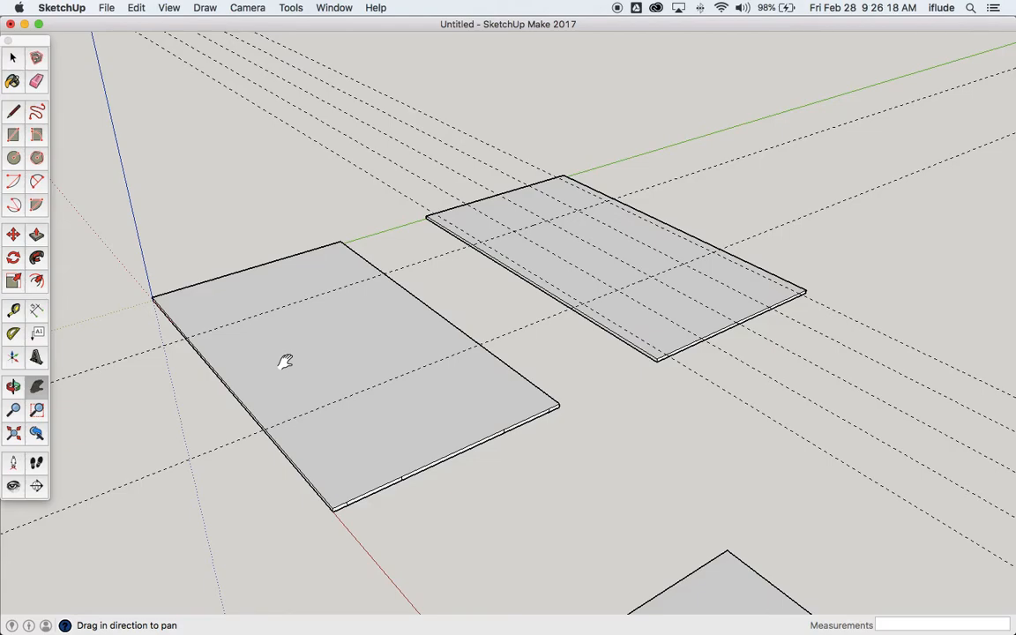
{"action": "key", "text": "super+Tab"}
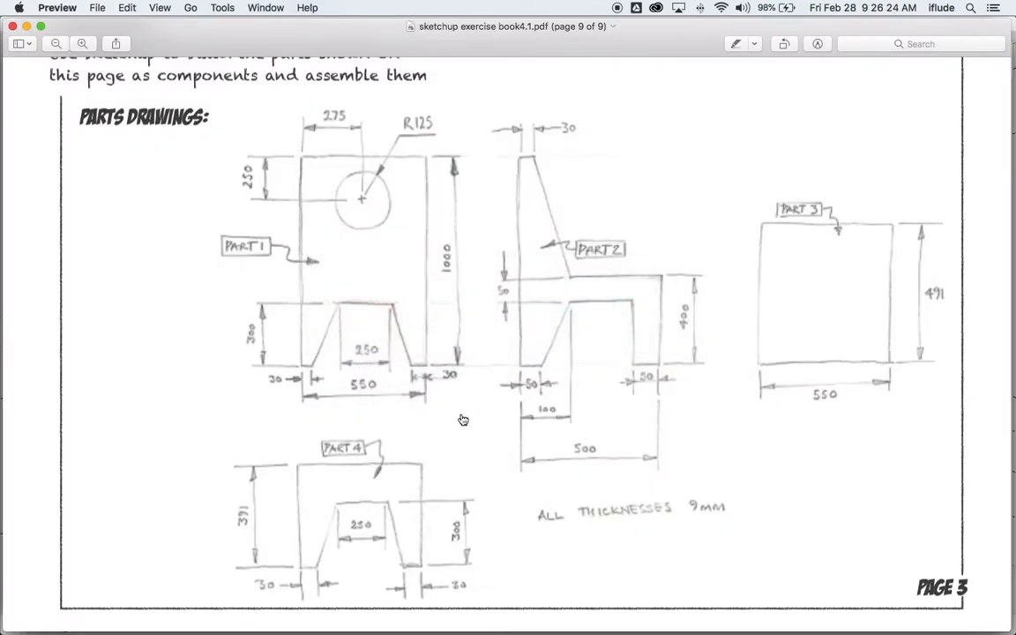
{"action": "key", "text": "super+Tab"}
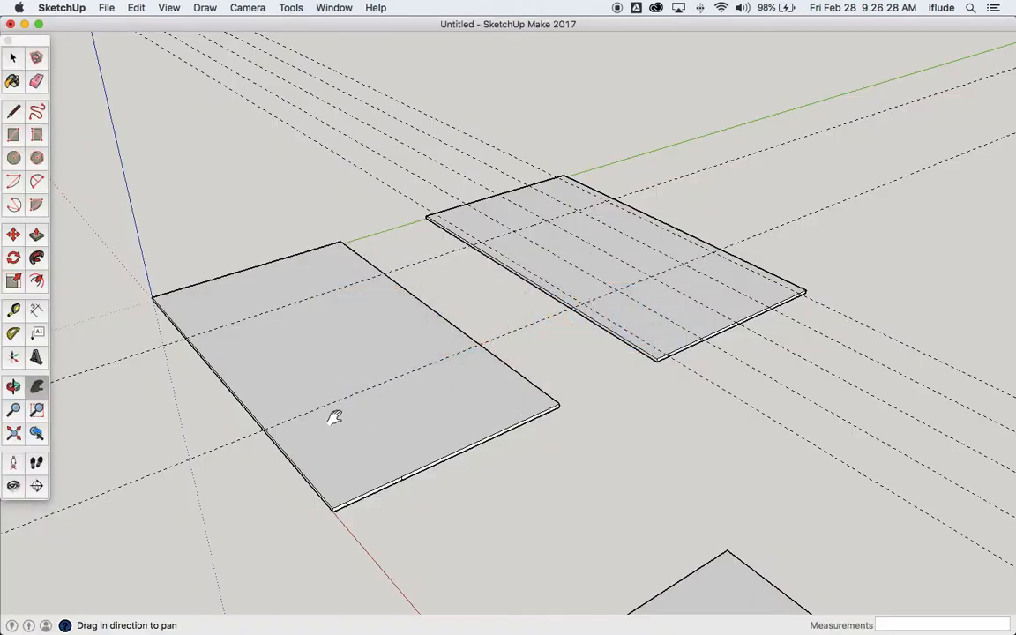
{"action": "scroll", "coordinate": [334, 418], "scroll_direction": "up", "scroll_amount": 3}
{"action": "left_click_drag", "start_coordinate": [288, 390], "coordinate": [349, 375]}
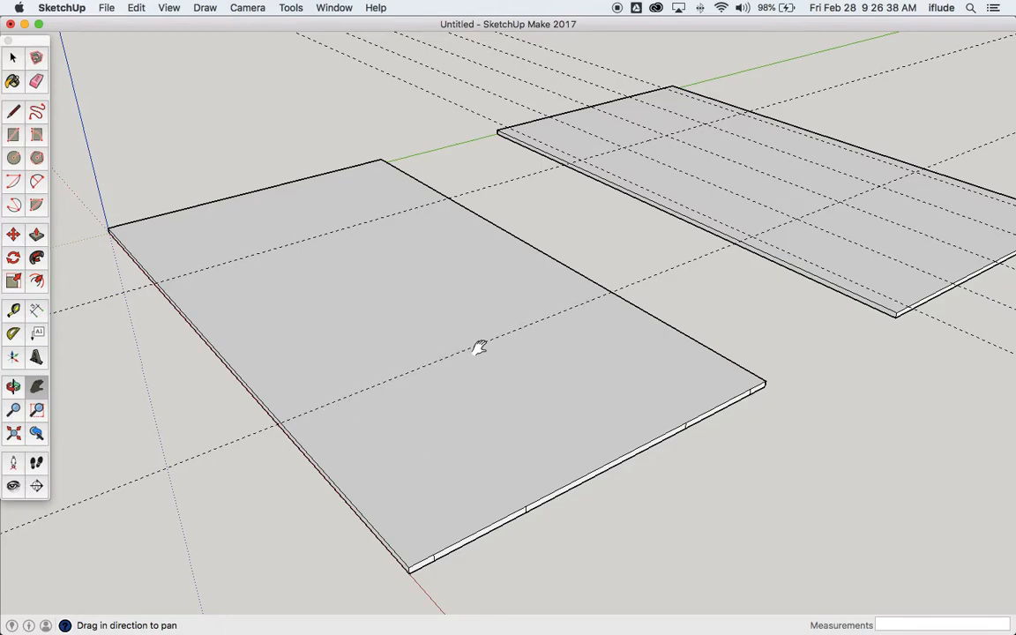
{"action": "key", "text": "super+Tab"}
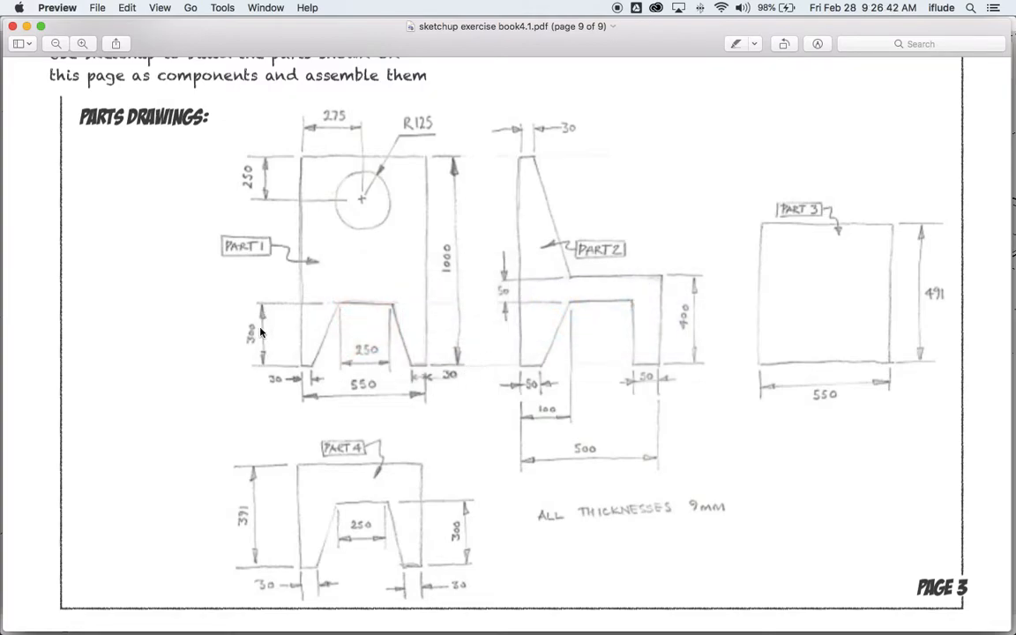
{"action": "key", "text": "super+Tab"}
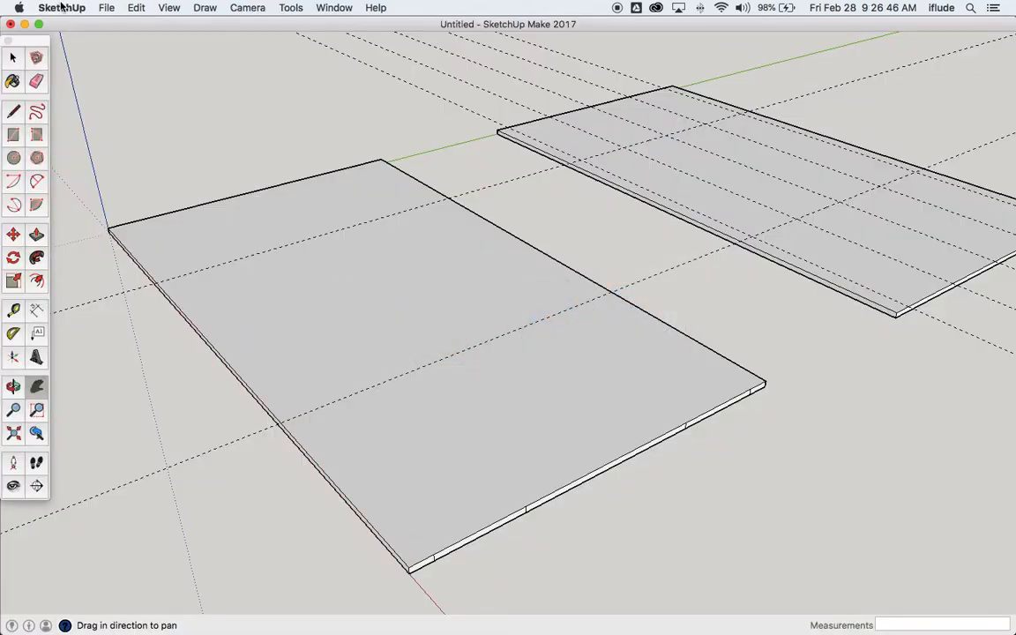
Step: Open the Part 1 panel component at the origin for editing
{"action": "left_click", "coordinate": [13, 58]}
{"action": "left_click", "coordinate": [467, 428]}
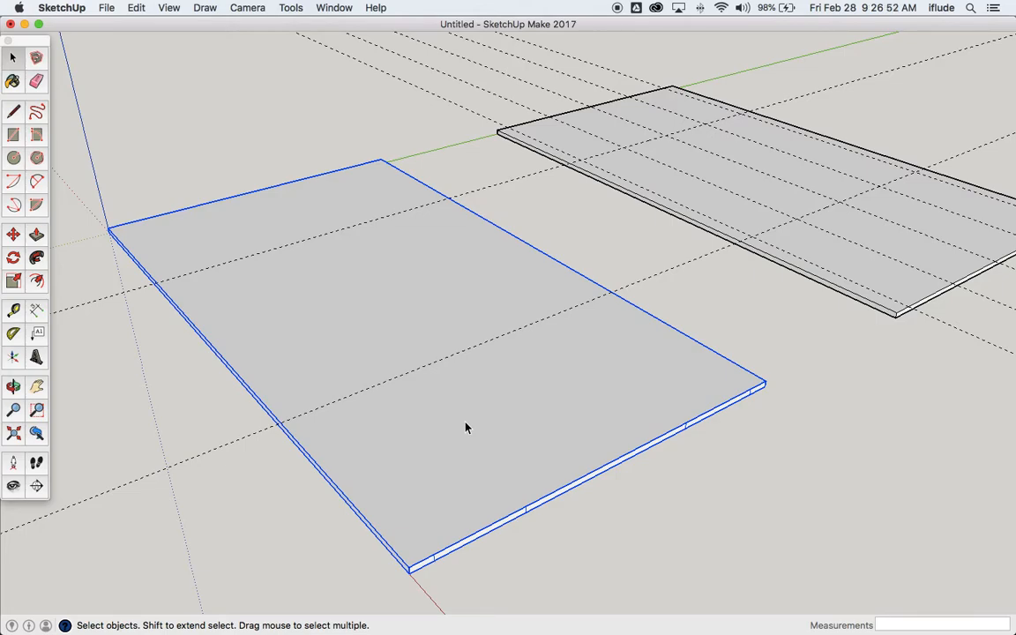
{"action": "scroll", "coordinate": [558, 527], "scroll_direction": "up", "scroll_amount": 5}
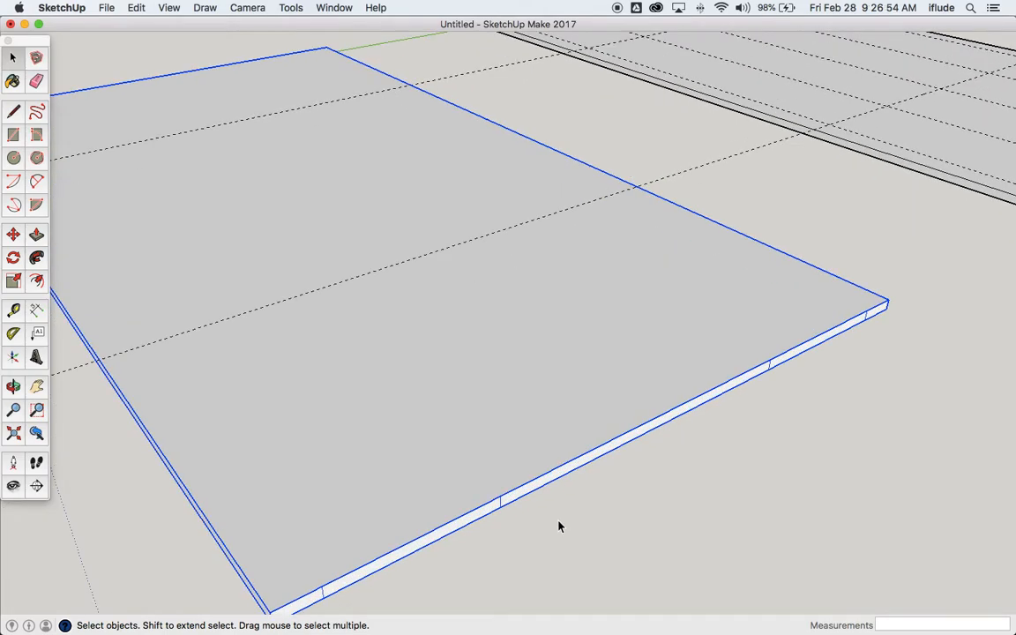
{"action": "scroll", "coordinate": [543, 499], "scroll_direction": "down", "scroll_amount": 2}
{"action": "scroll", "coordinate": [428, 494], "scroll_direction": "down", "scroll_amount": 2}
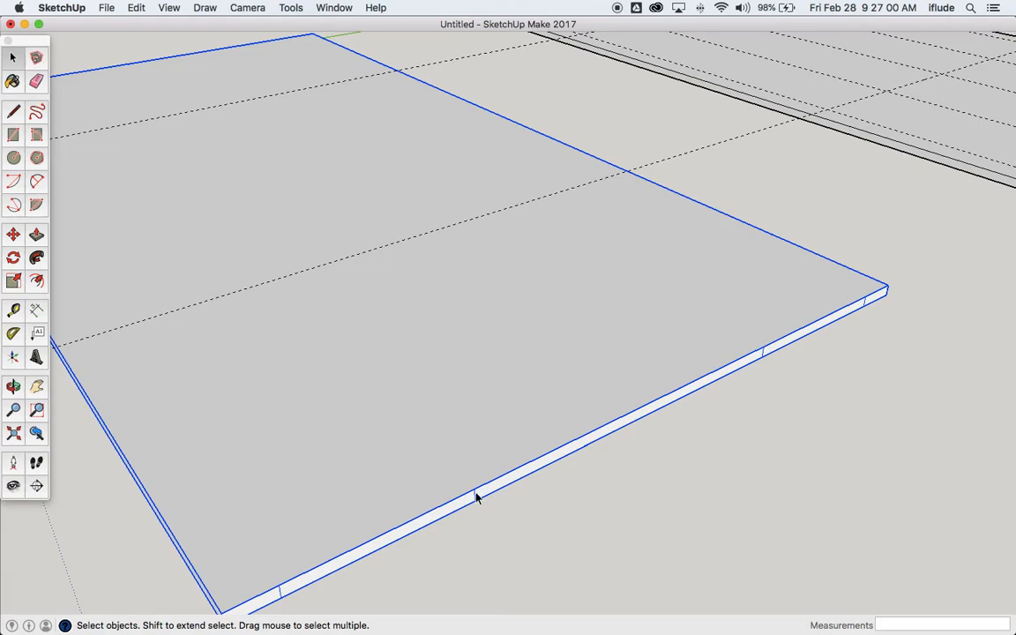
{"action": "double_click", "coordinate": [731, 353]}
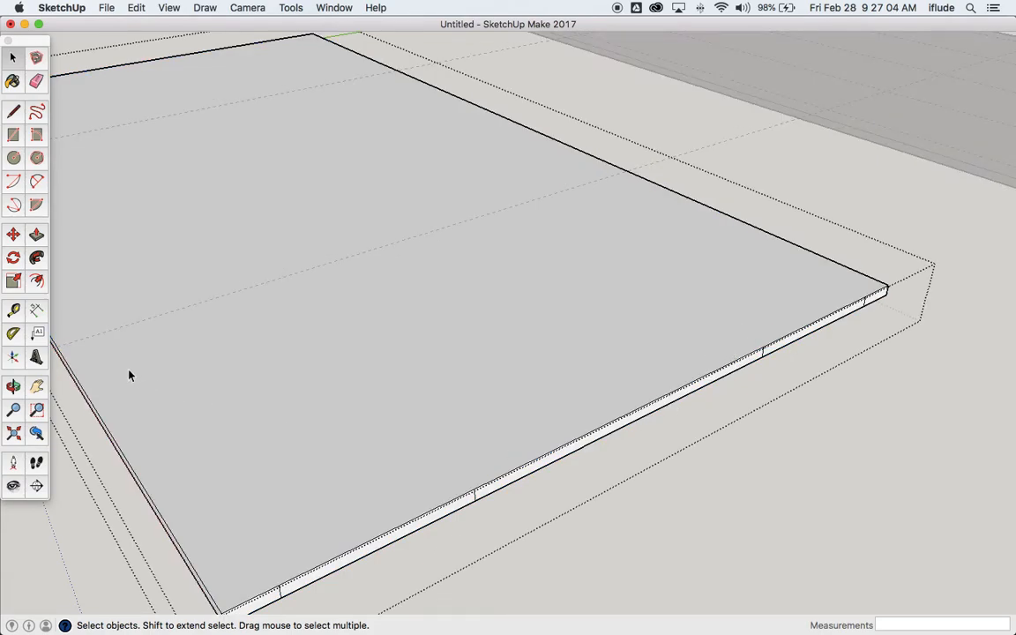
Step: Examine the divided faces along the panel's end edge and compare them with Part 1's leg dimensions in the PDF drawing
{"action": "left_click", "coordinate": [13, 386]}
{"action": "left_click_drag", "start_coordinate": [318, 367], "coordinate": [350, 326]}
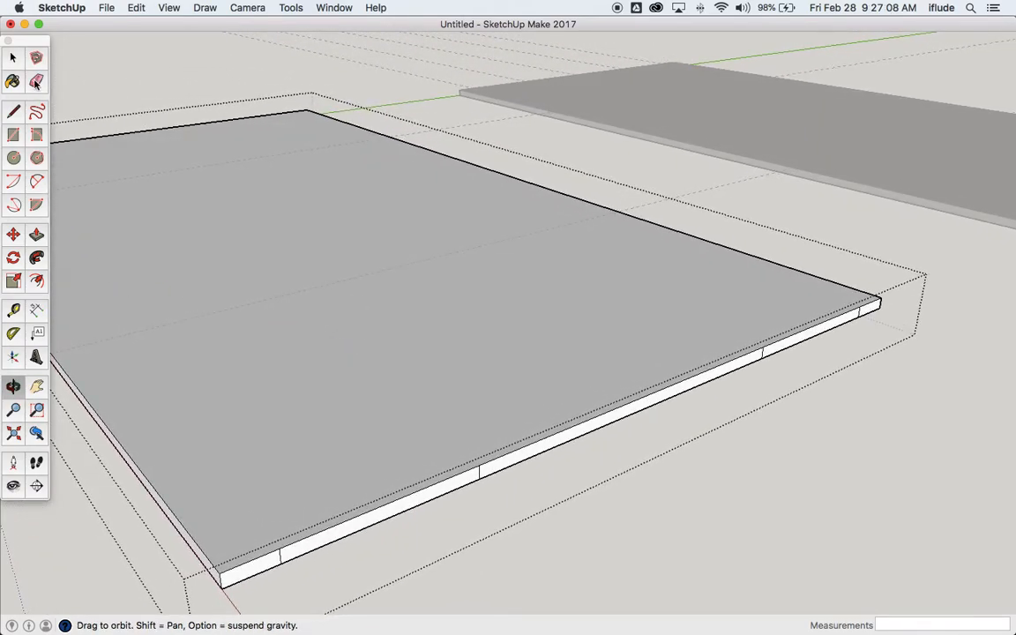
{"action": "left_click", "coordinate": [13, 58]}
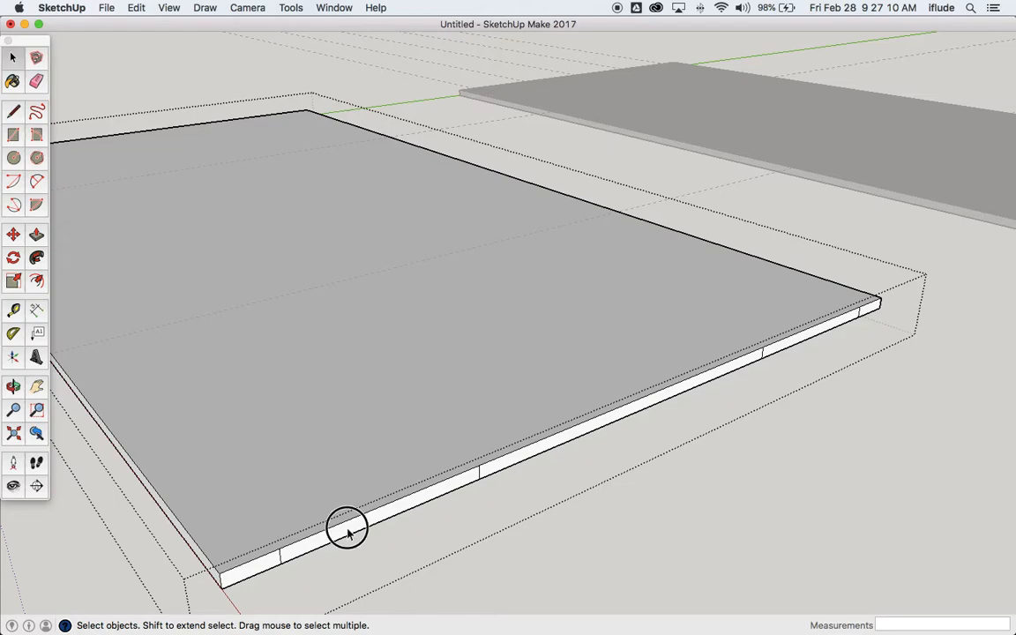
{"action": "left_click", "coordinate": [572, 435]}
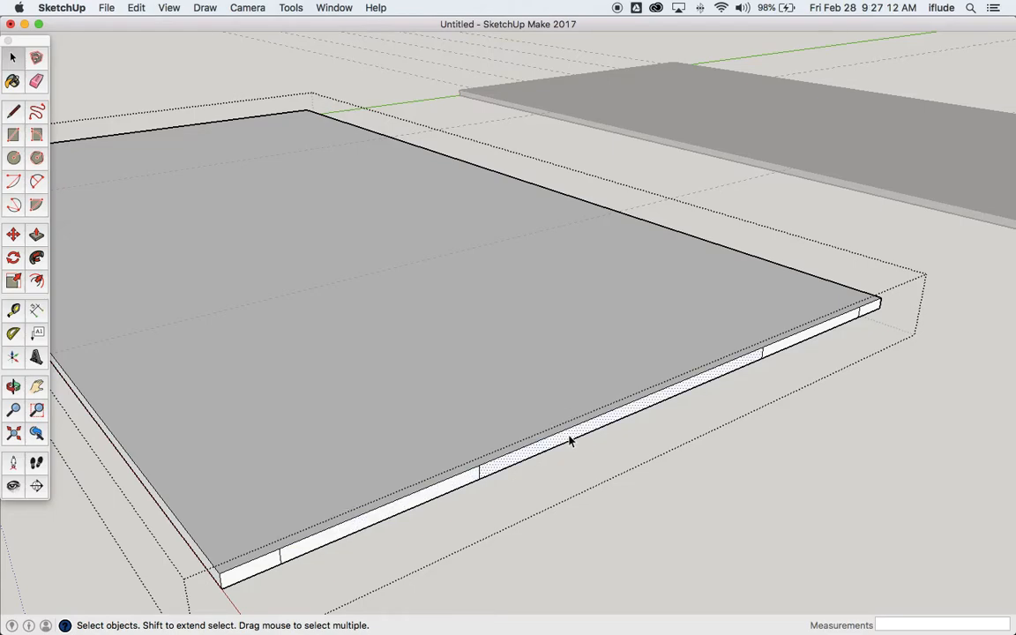
{"action": "left_click", "coordinate": [794, 350]}
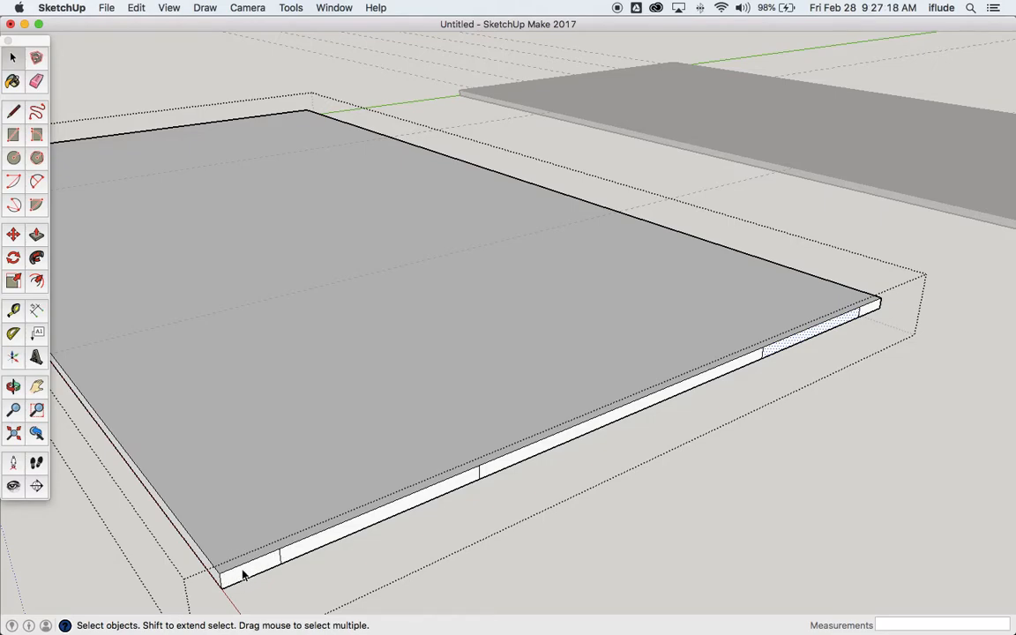
{"action": "key", "text": "super+Tab"}
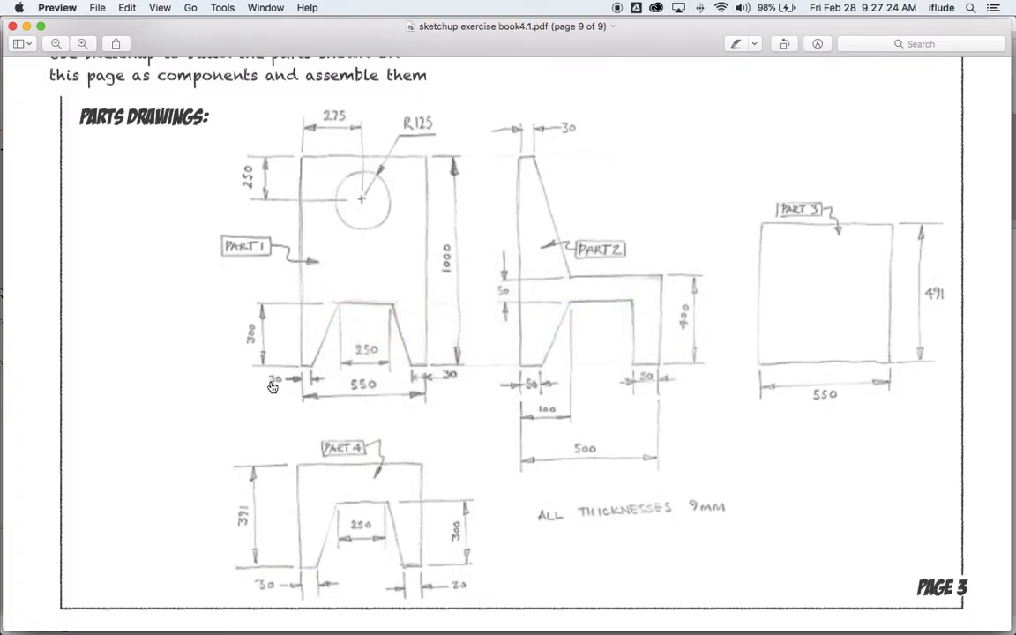
{"action": "key", "text": "super+Tab"}
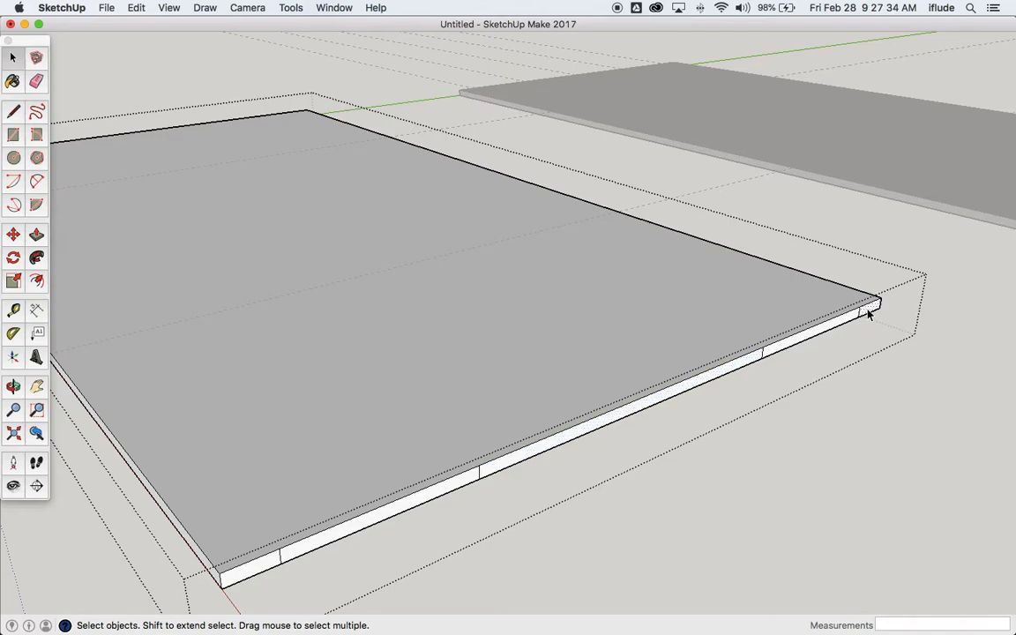
Step: Move the middle face of the panel's end edge 300 mm inward to form the tapered leg cutout, and close the component
{"action": "left_click", "coordinate": [716, 379]}
{"action": "left_click", "coordinate": [13, 235]}
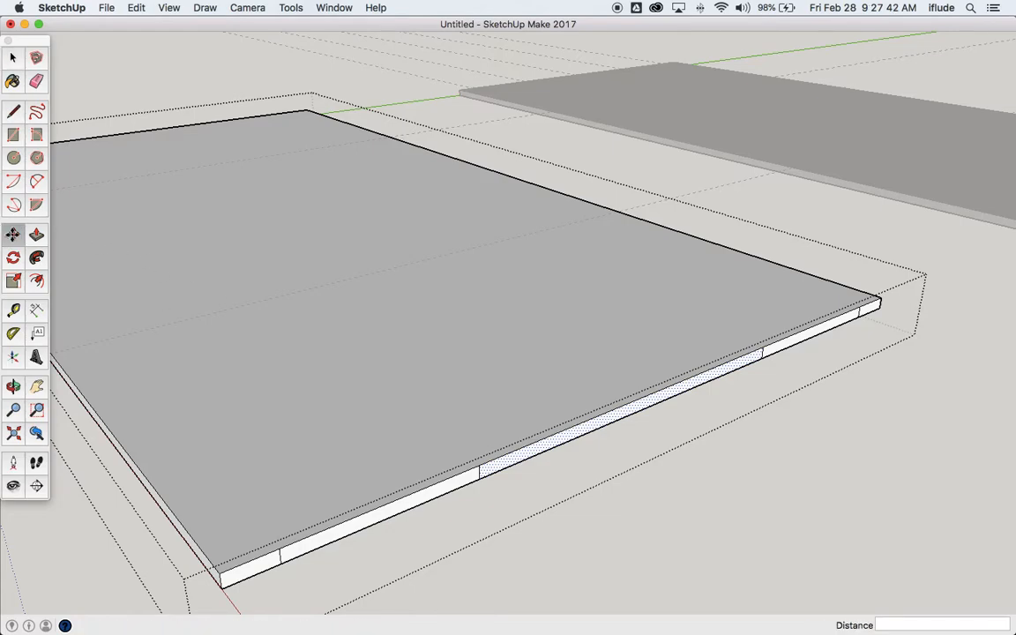
{"action": "left_click", "coordinate": [763, 347]}
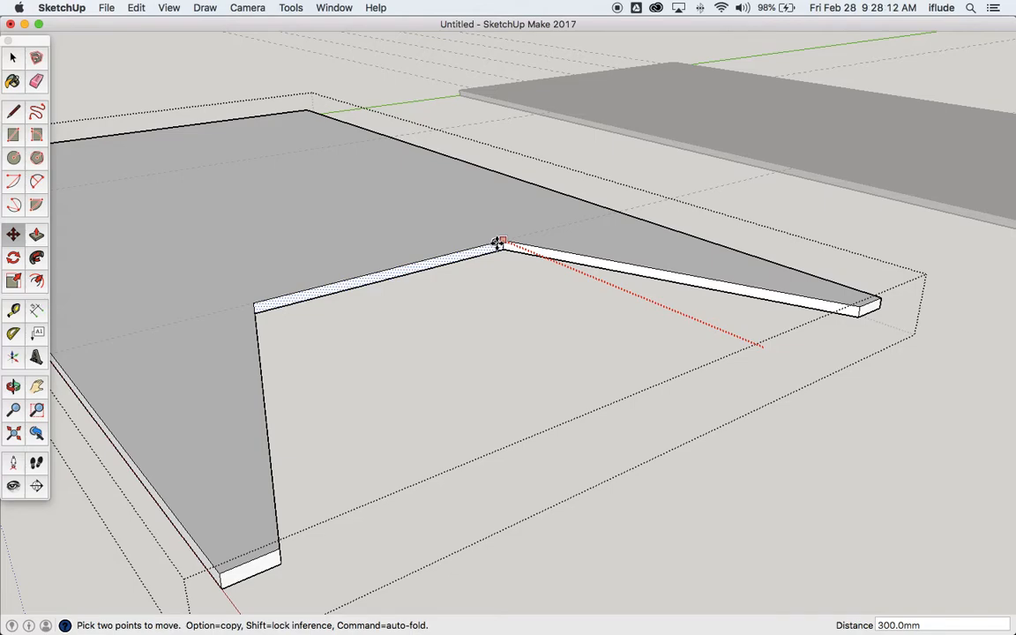
{"action": "left_click", "coordinate": [499, 244]}
{"action": "scroll", "coordinate": [498, 244], "scroll_direction": "down", "scroll_amount": 2}
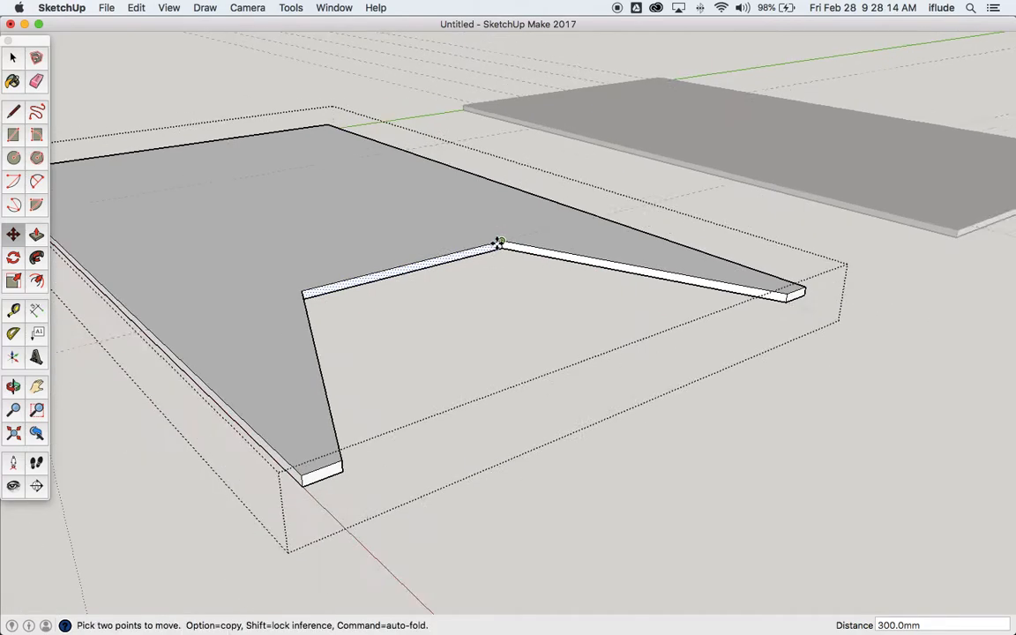
{"action": "scroll", "coordinate": [498, 245], "scroll_direction": "down", "scroll_amount": 2}
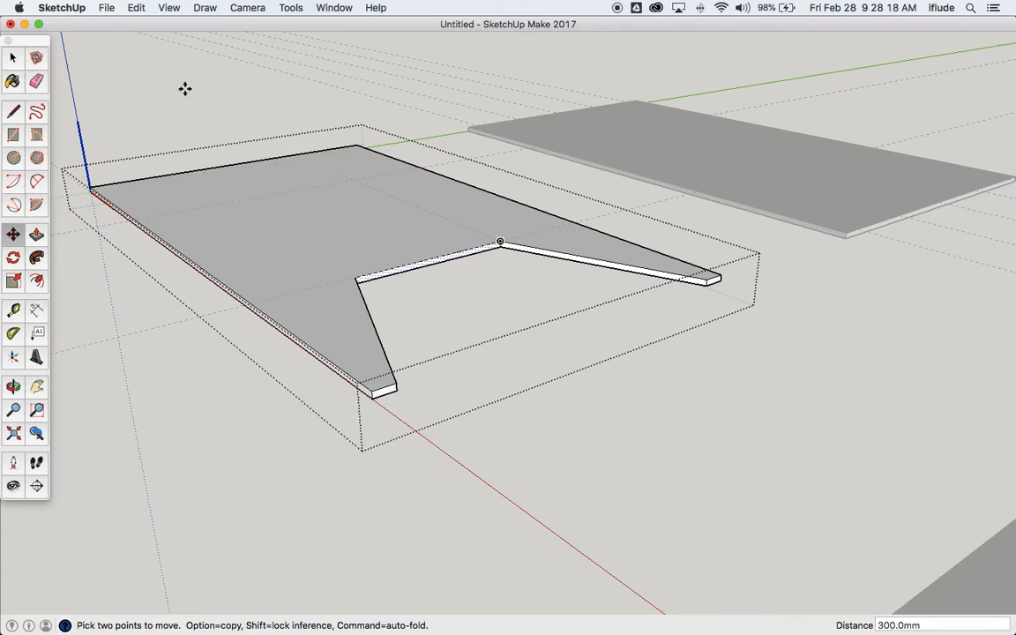
{"action": "left_click", "coordinate": [14, 56]}
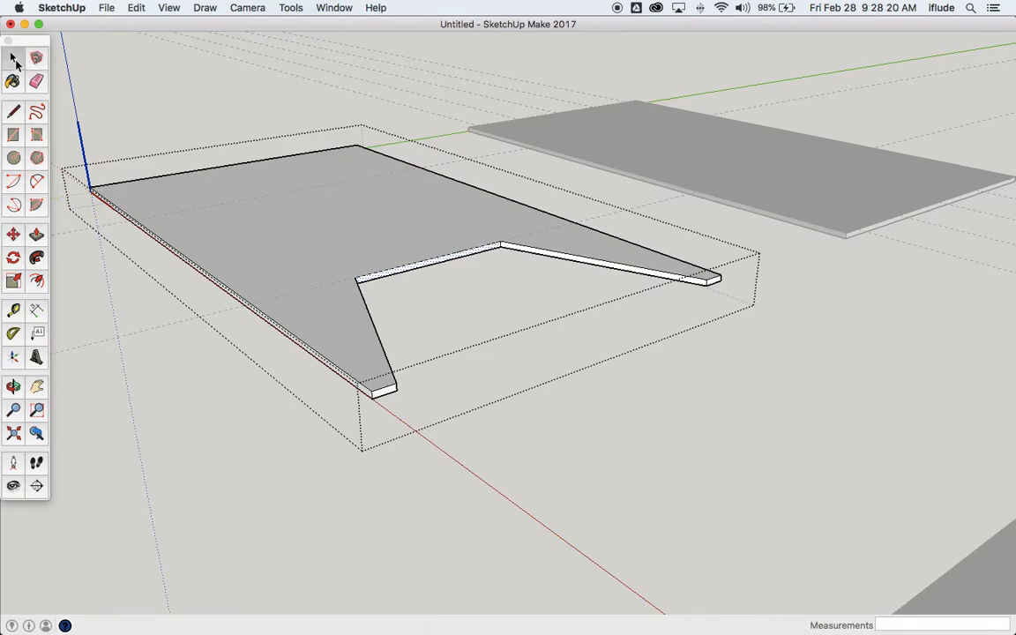
{"action": "left_click", "coordinate": [680, 436]}
Step: Select the second panel beside Part 1 together with its guides and open the component for editing
{"action": "left_click", "coordinate": [37, 386]}
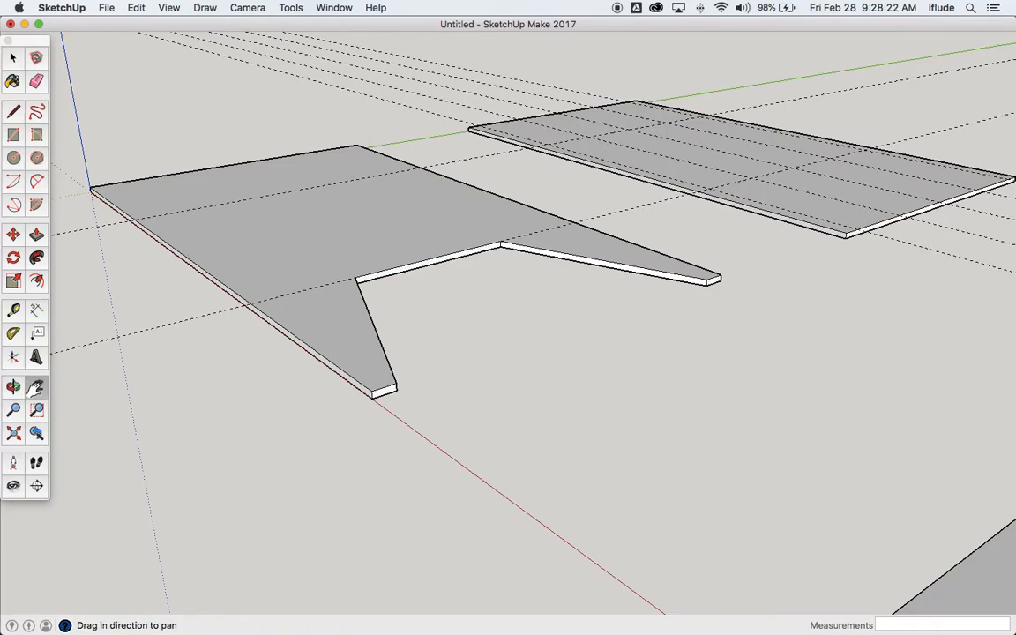
{"action": "left_click_drag", "start_coordinate": [831, 204], "coordinate": [410, 447]}
{"action": "scroll", "coordinate": [413, 447], "scroll_direction": "up", "scroll_amount": 3}
{"action": "scroll", "coordinate": [413, 447], "scroll_direction": "down", "scroll_amount": 2}
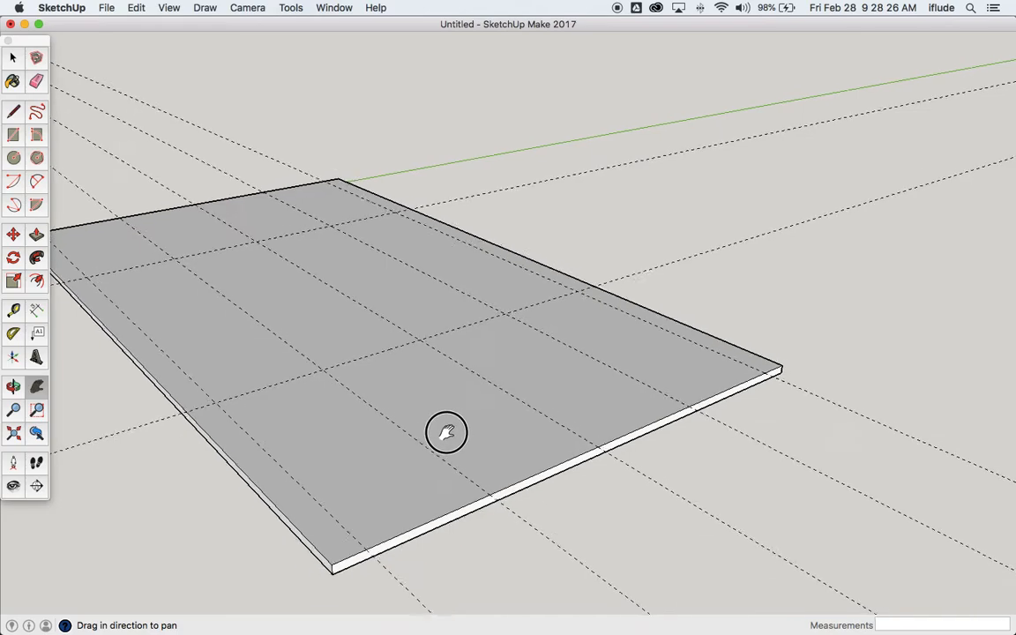
{"action": "left_click", "coordinate": [12, 59]}
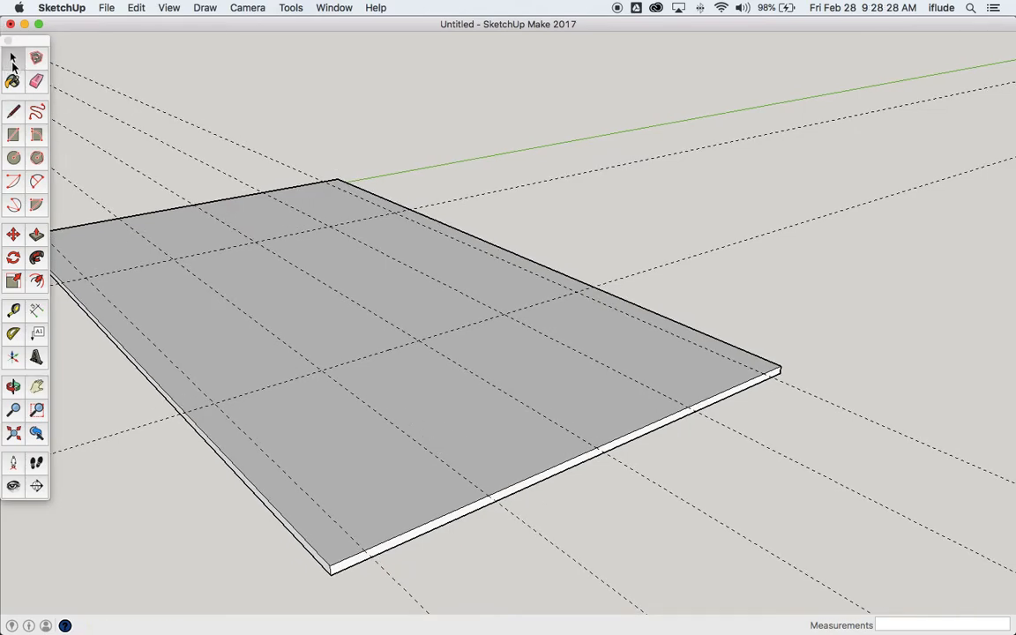
{"action": "left_click", "coordinate": [369, 465]}
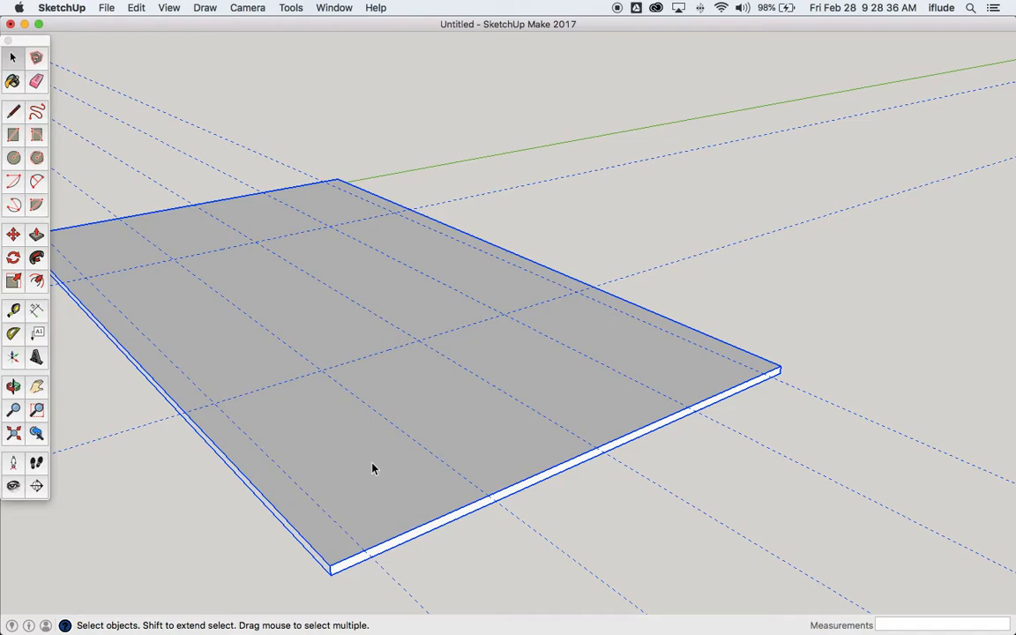
{"action": "key", "text": "super+g"}
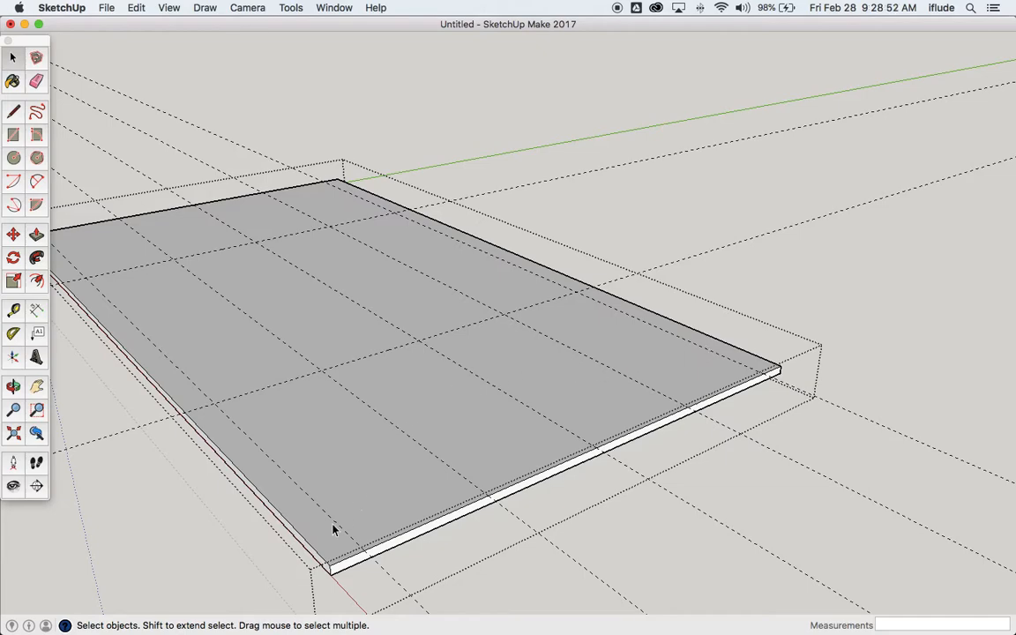
Step: Draw the tapered leg cutout outline on the second panel's top face with three lines between the guide intersections
{"action": "left_click", "coordinate": [13, 112]}
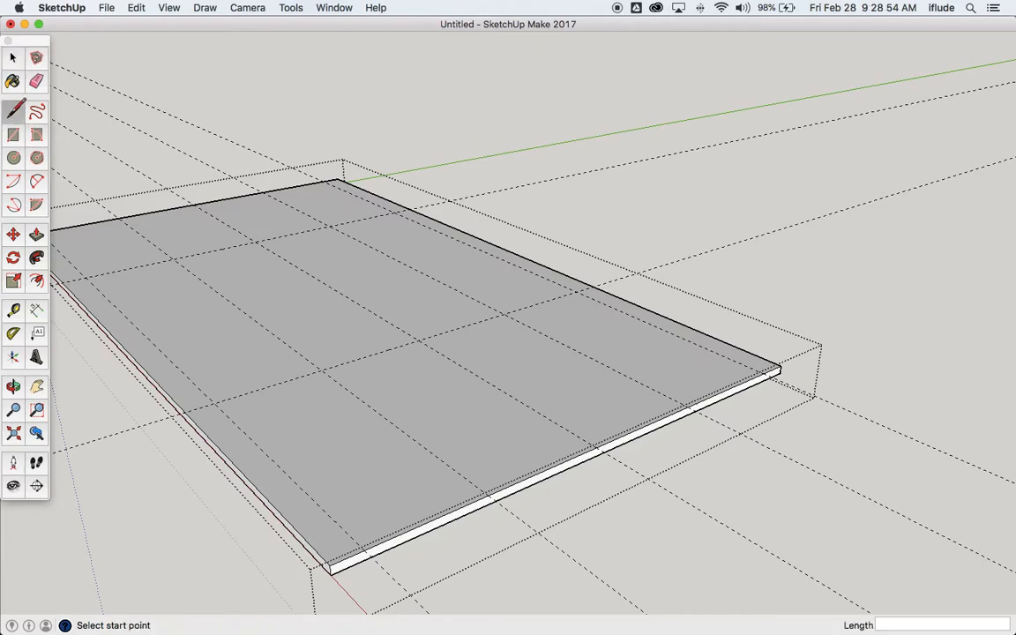
{"action": "left_click", "coordinate": [364, 550]}
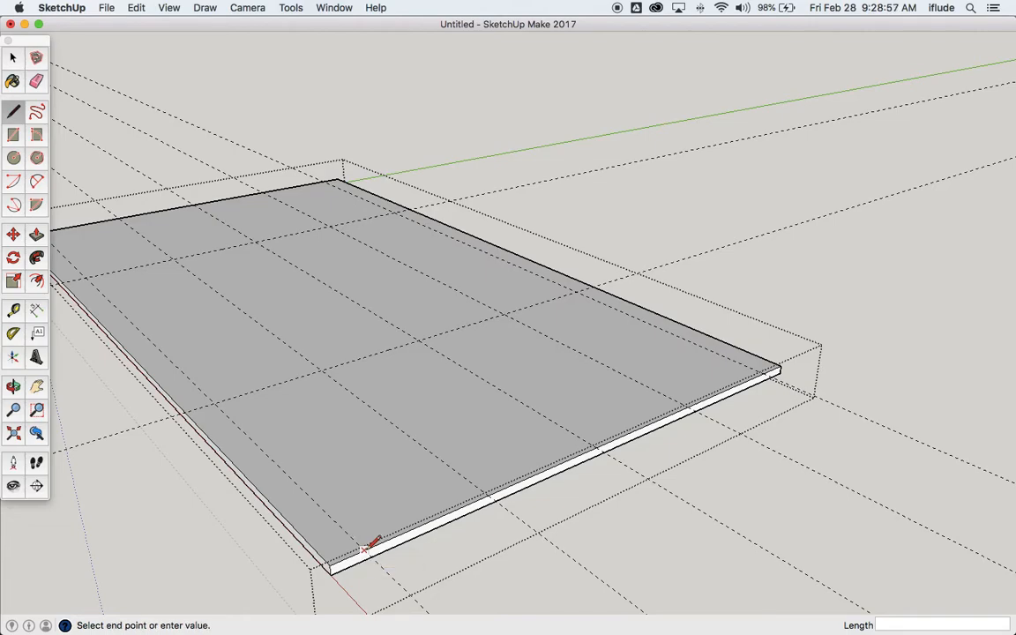
{"action": "left_click", "coordinate": [321, 371]}
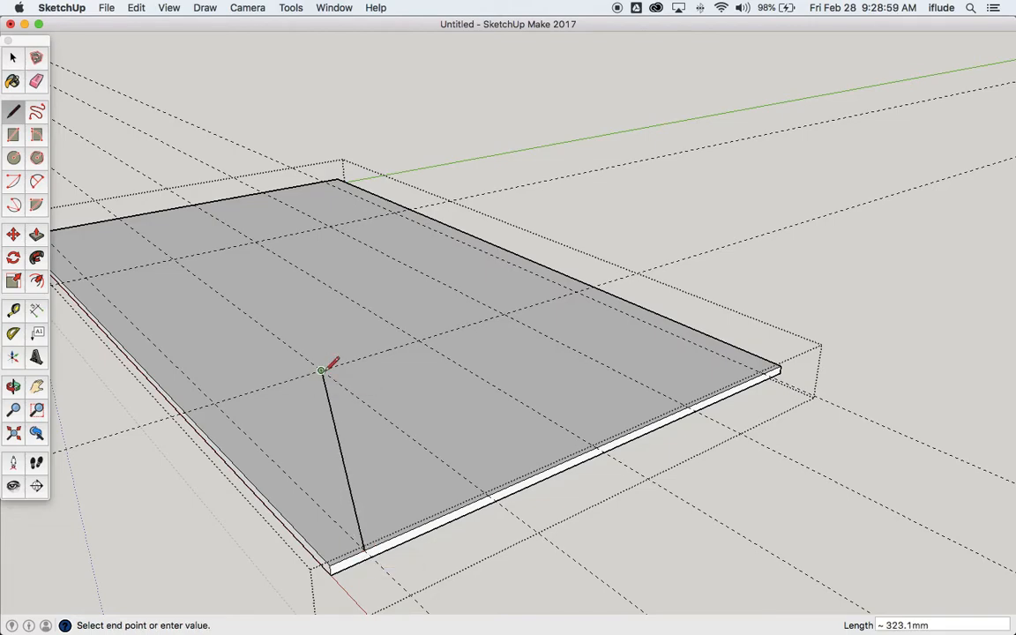
{"action": "left_click", "coordinate": [504, 314]}
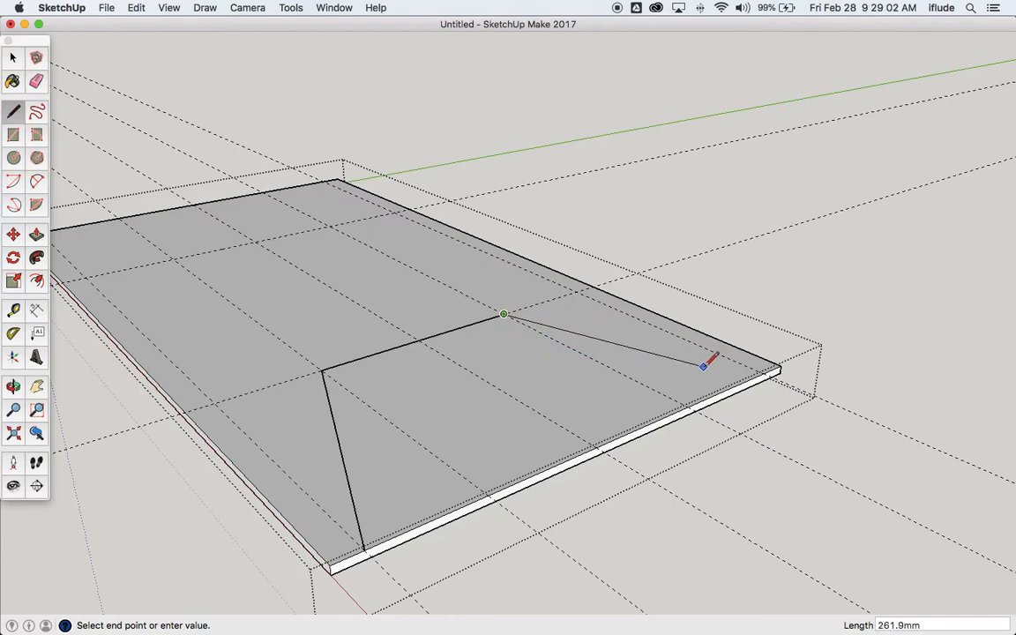
{"action": "left_click", "coordinate": [774, 370]}
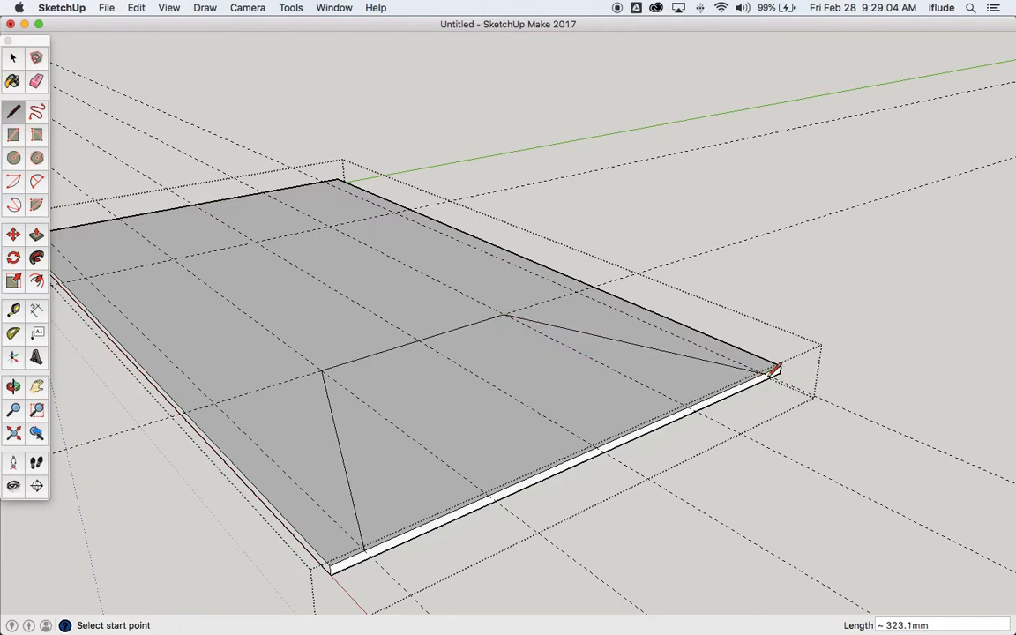
Step: Push the outlined face down 9 mm through the second panel to cut out the leg opening, and close the component
{"action": "left_click", "coordinate": [36, 232]}
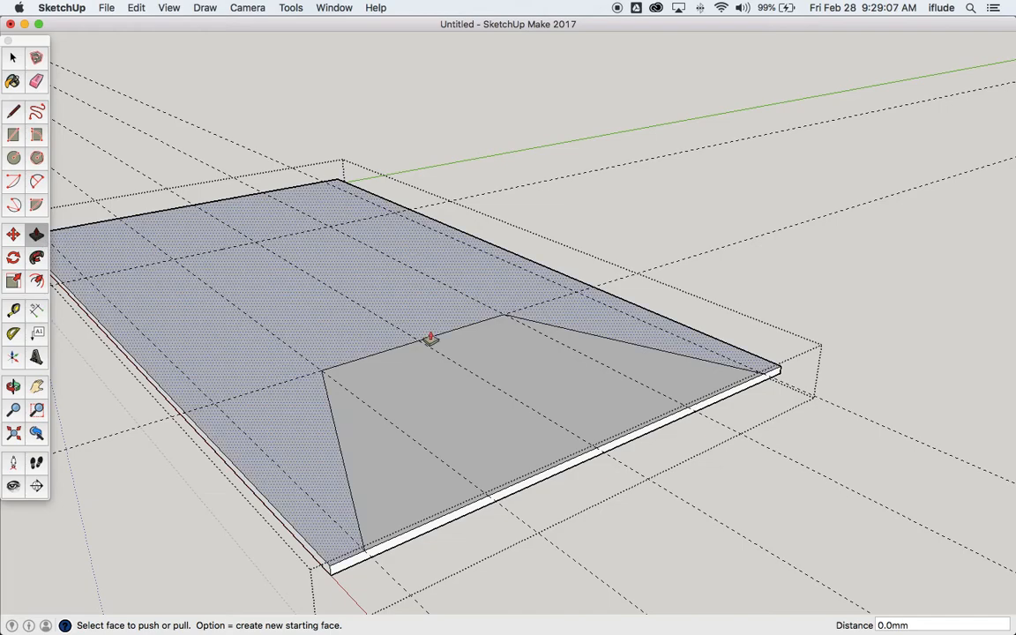
{"action": "left_click", "coordinate": [537, 358]}
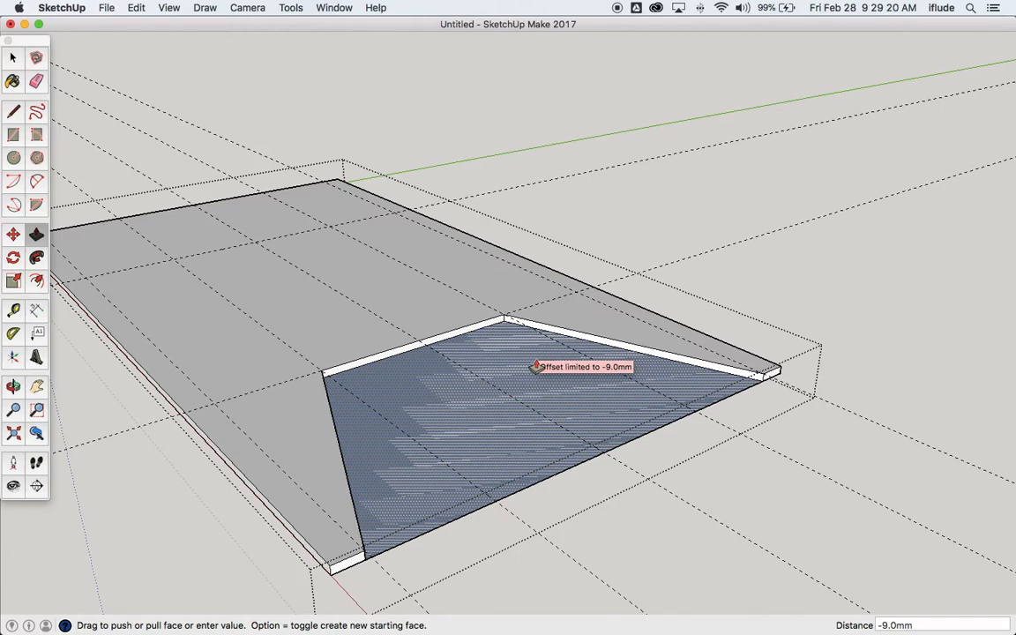
{"action": "left_click", "coordinate": [536, 366]}
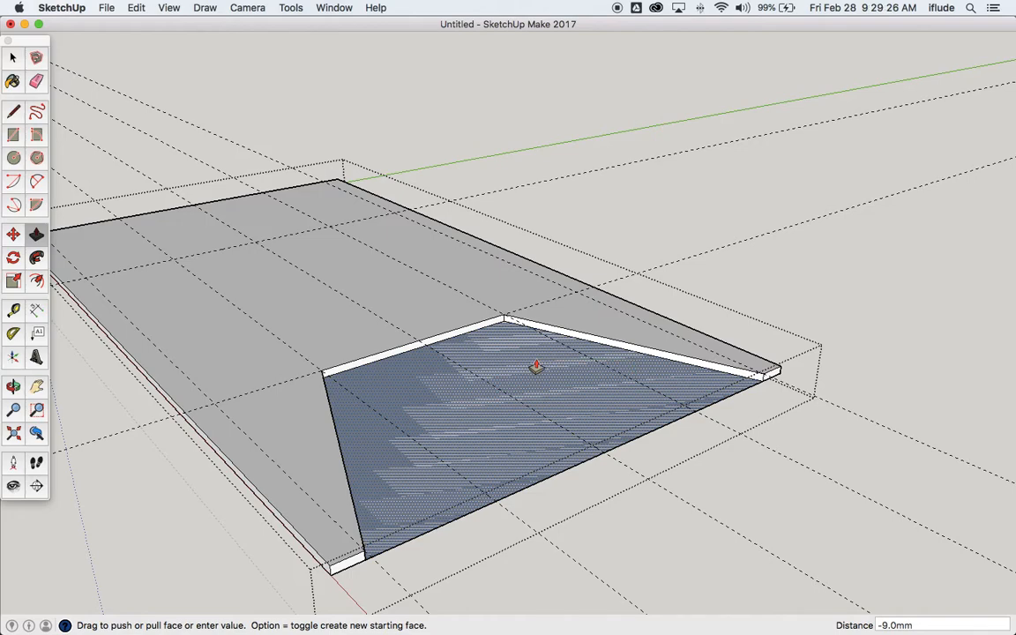
{"action": "left_click", "coordinate": [535, 366]}
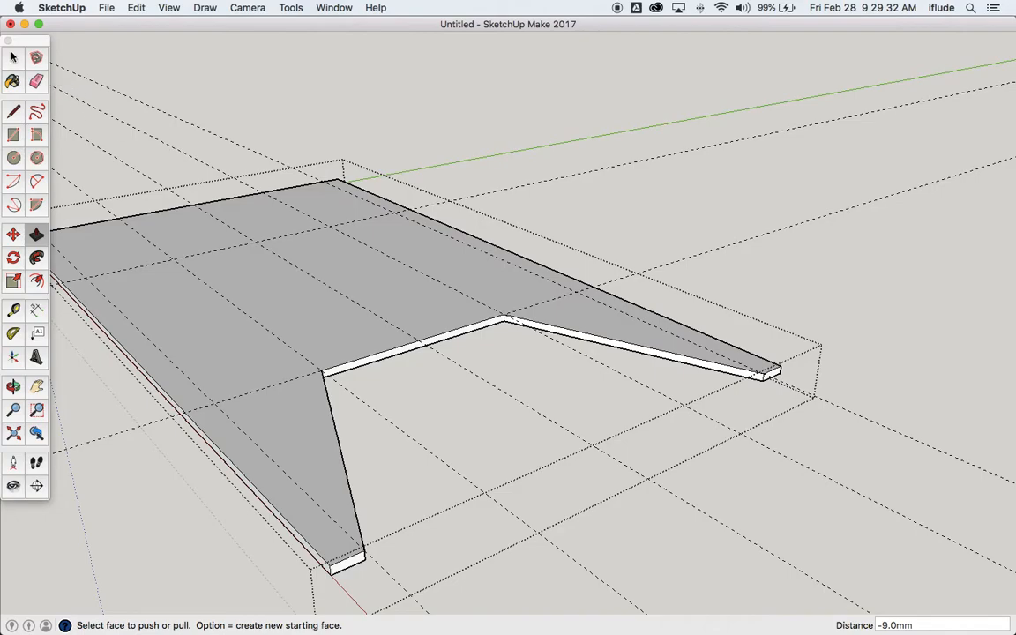
{"action": "left_click", "coordinate": [13, 57]}
Step: Examine the two cut panels, check Part 1's hole position and radius in the PDF parts drawing, and return to SketchUp
{"action": "scroll", "coordinate": [408, 177], "scroll_direction": "down", "scroll_amount": 5}
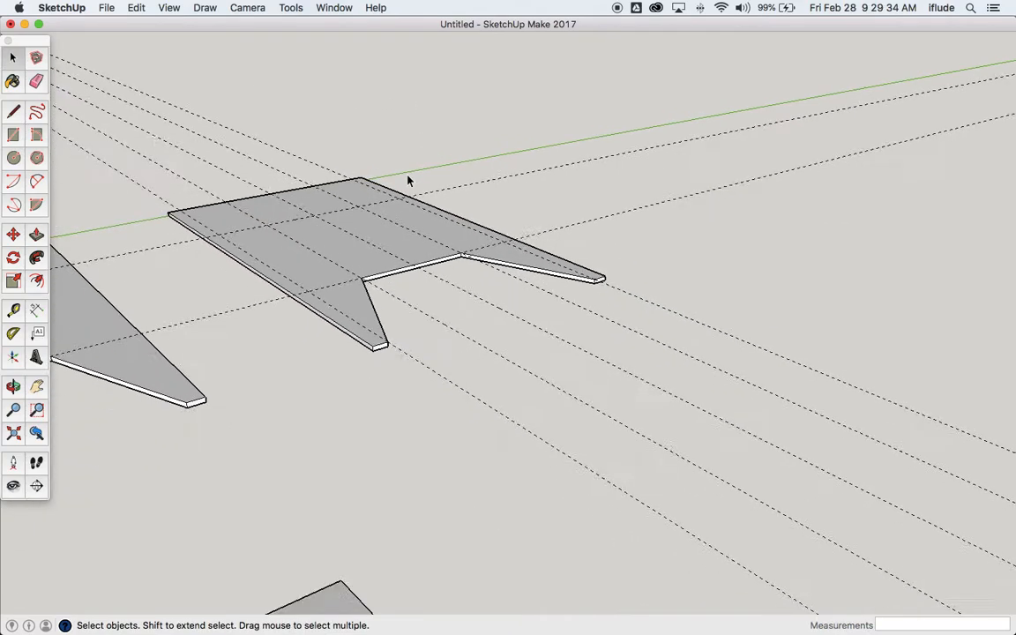
{"action": "left_click", "coordinate": [36, 386]}
{"action": "left_click_drag", "start_coordinate": [181, 325], "coordinate": [495, 339]}
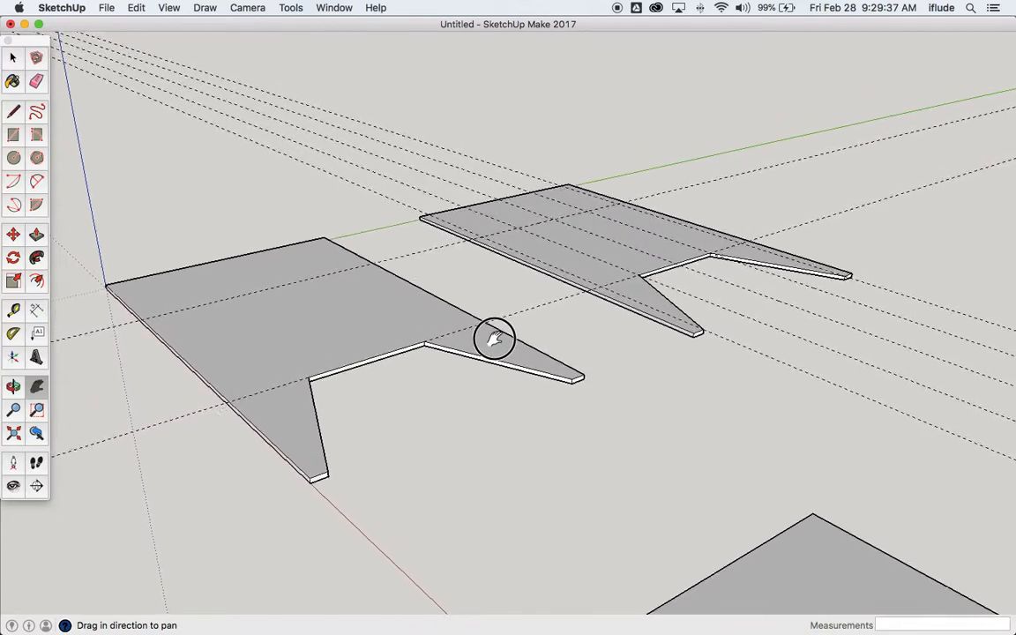
{"action": "left_click", "coordinate": [13, 387]}
{"action": "left_click_drag", "start_coordinate": [465, 271], "coordinate": [411, 359]}
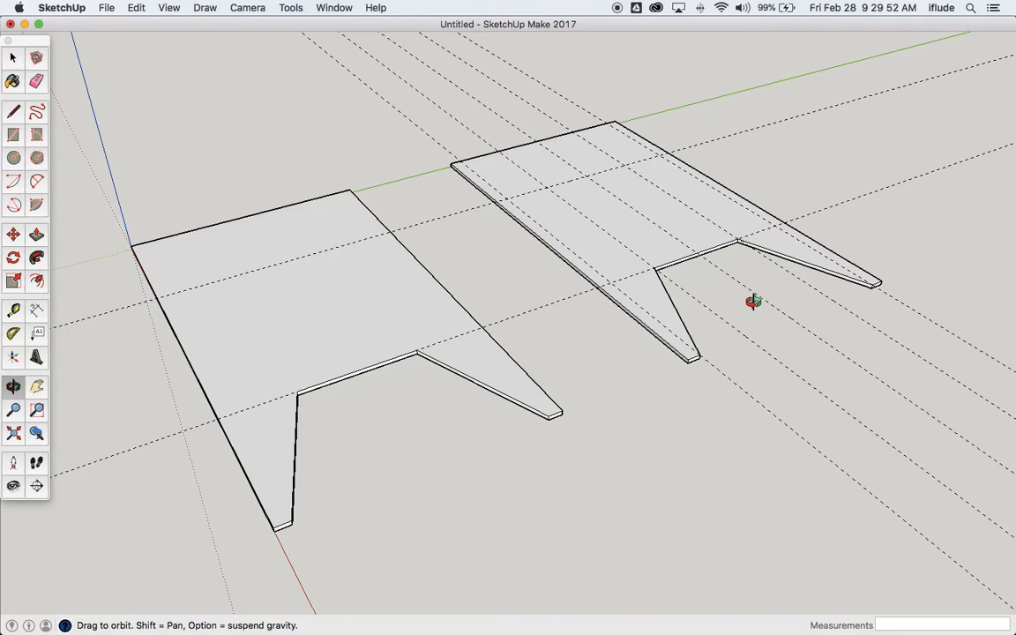
{"action": "key", "text": "super+Tab"}
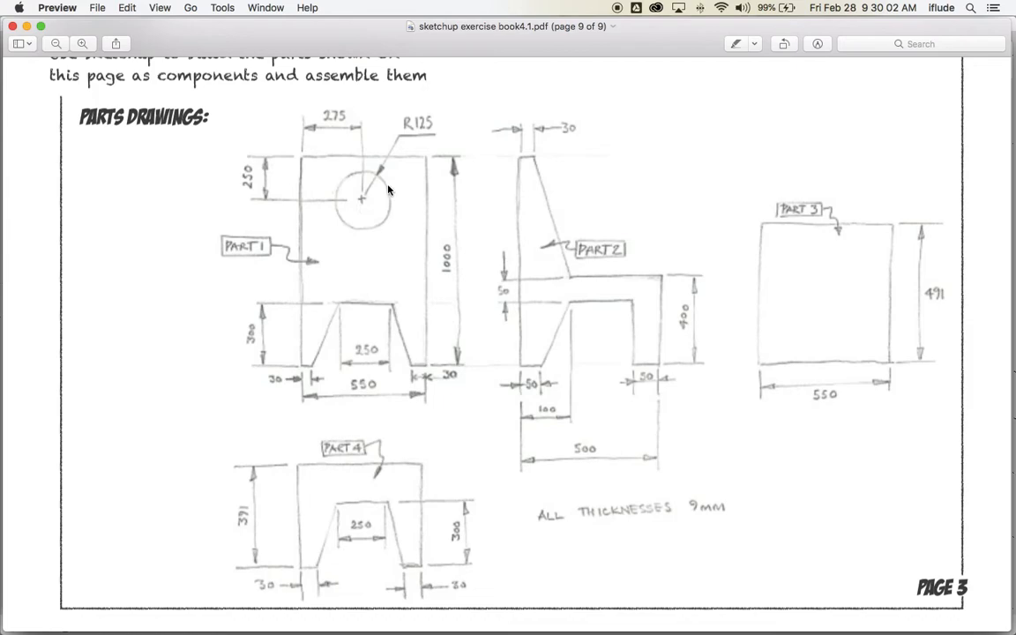
{"action": "key", "text": "super+Tab"}
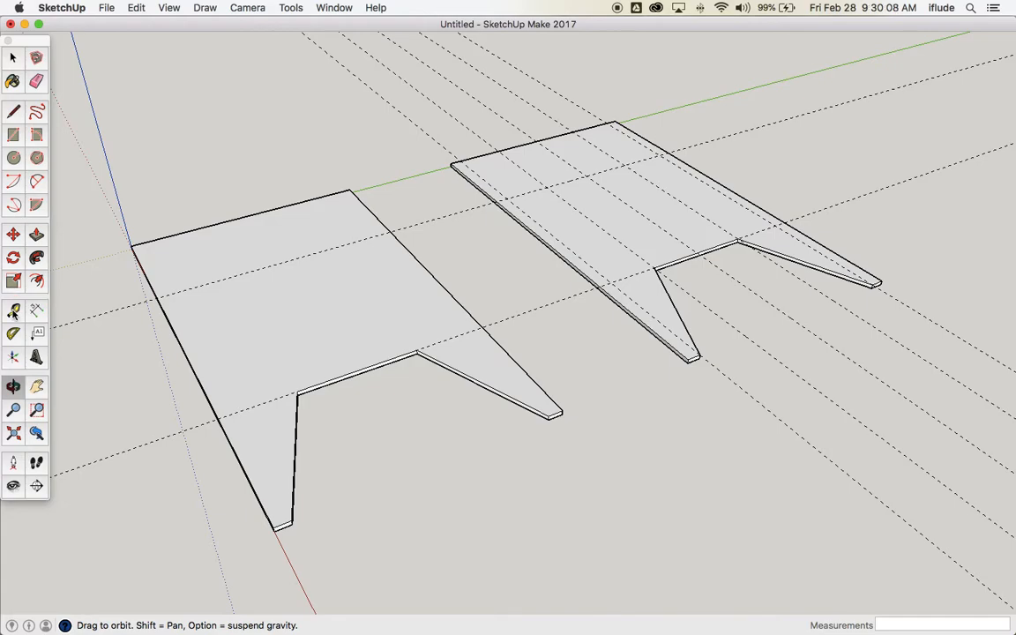
Step: Measure along the Part 1 panel's long edge from the origin corner to the nearest cross guide
{"action": "left_click", "coordinate": [13, 57]}
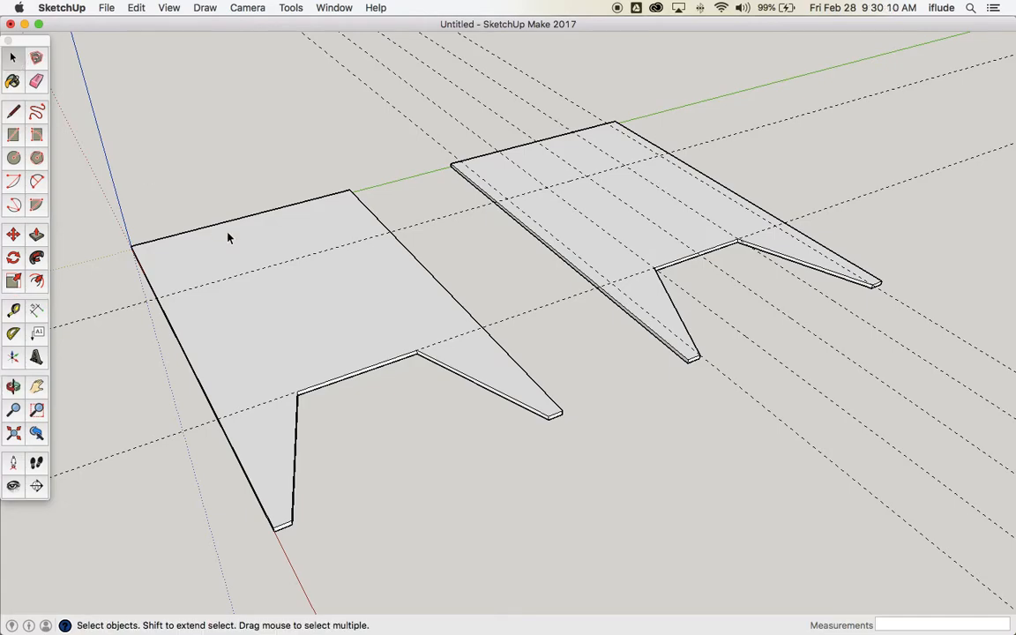
{"action": "triple_click", "coordinate": [247, 290]}
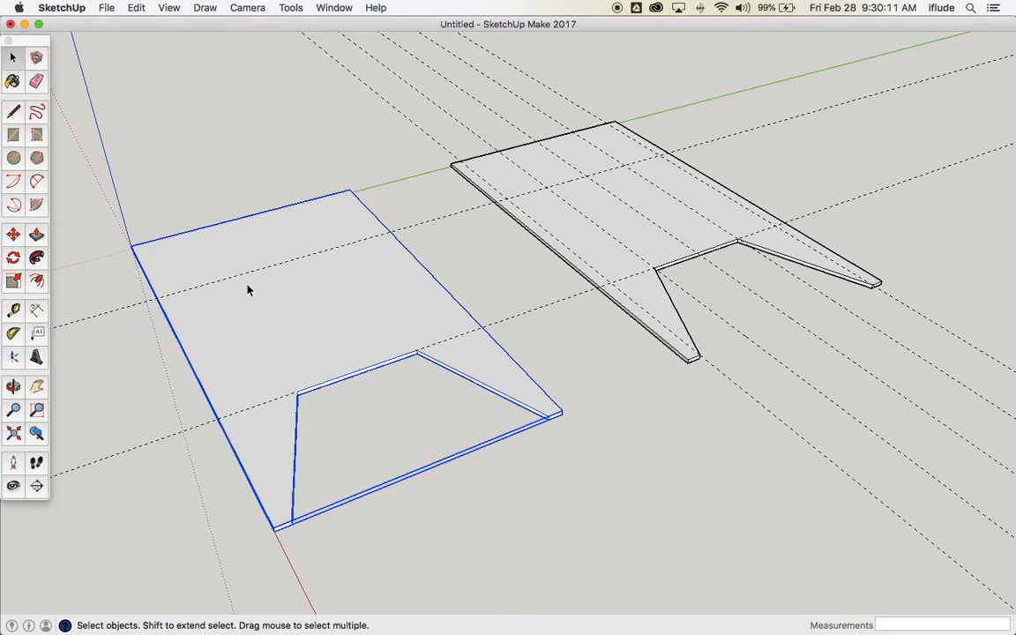
{"action": "left_click", "coordinate": [13, 386]}
{"action": "left_click_drag", "start_coordinate": [199, 327], "coordinate": [324, 359]}
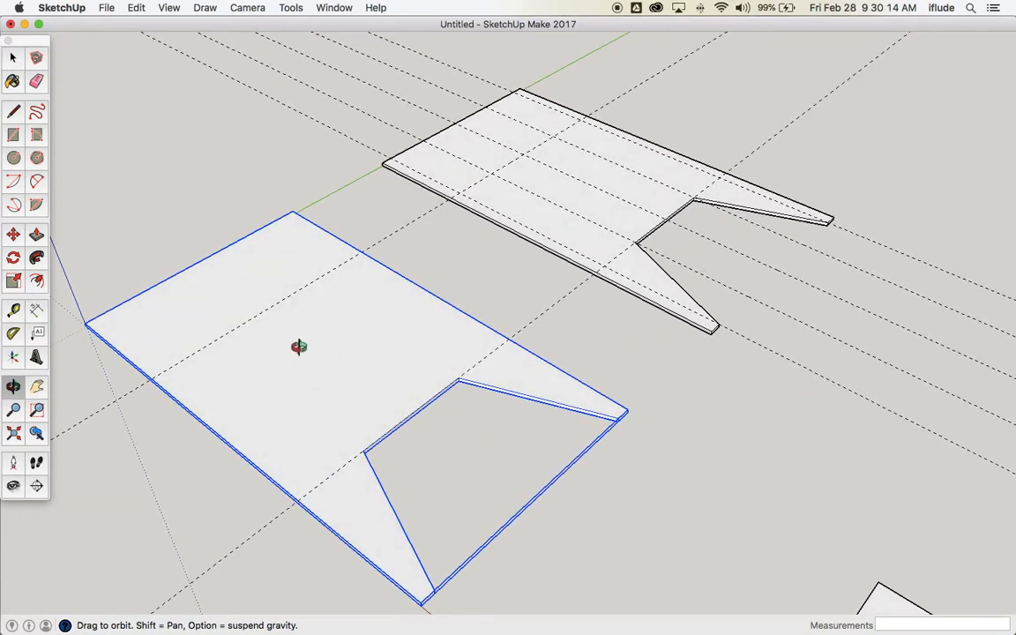
{"action": "left_click", "coordinate": [37, 309]}
{"action": "scroll", "coordinate": [78, 345], "scroll_direction": "up", "scroll_amount": 5}
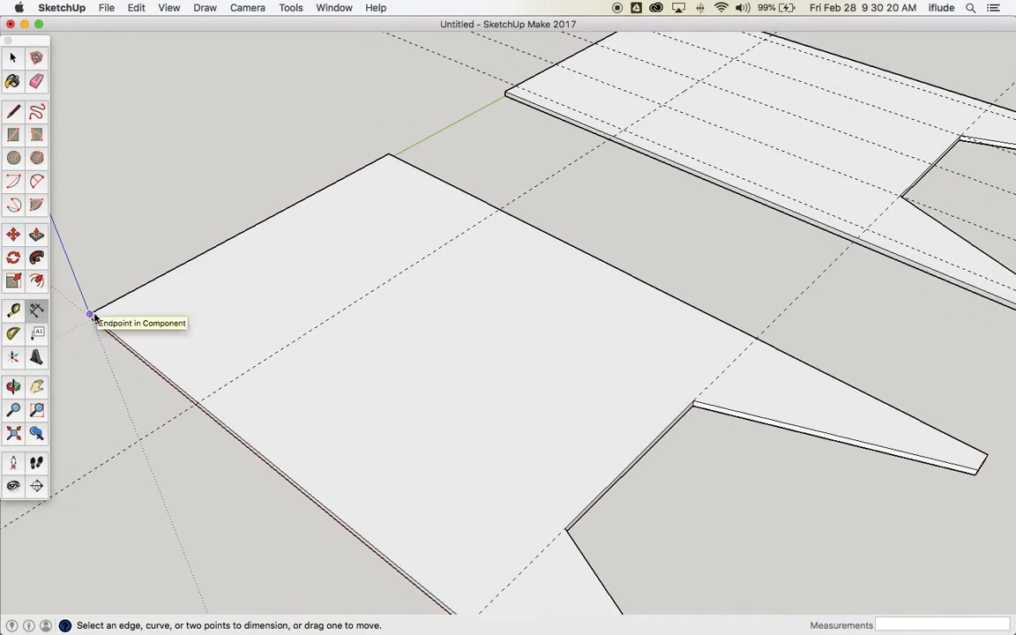
{"action": "left_click", "coordinate": [13, 309]}
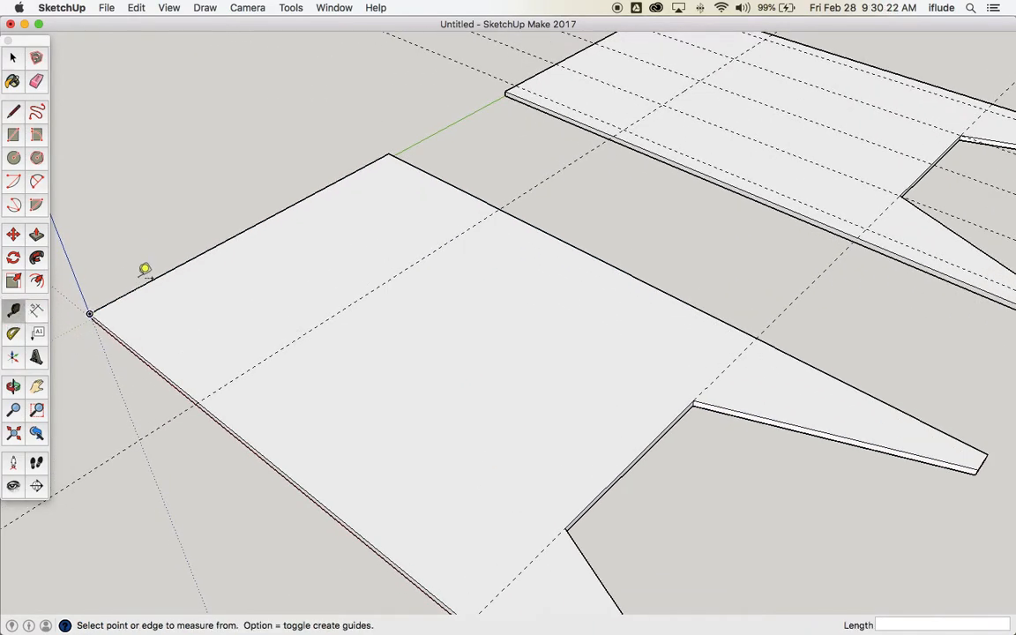
{"action": "left_click", "coordinate": [90, 313]}
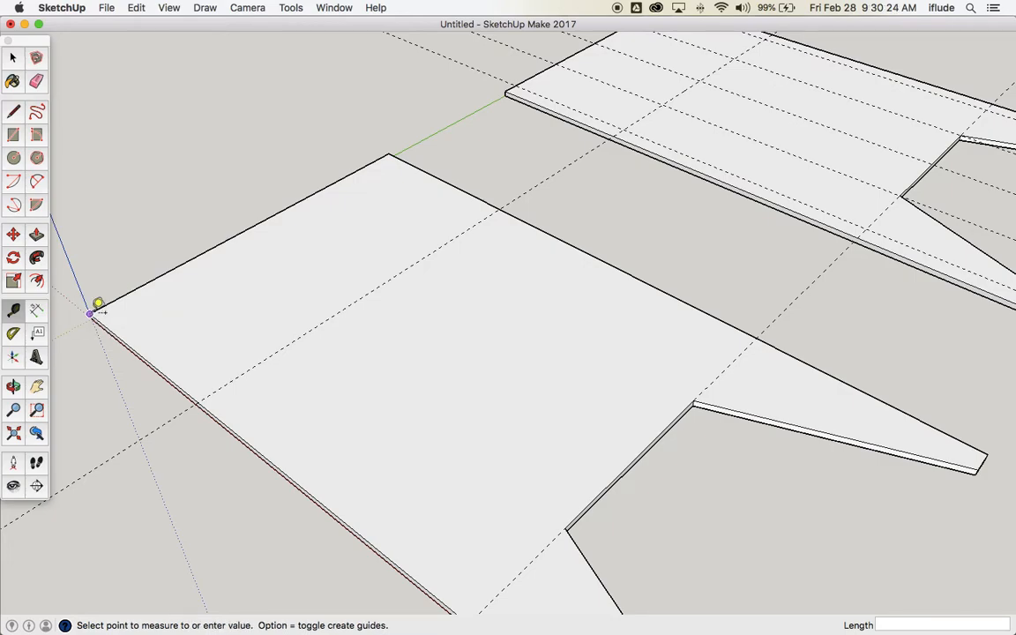
{"action": "left_click", "coordinate": [198, 401]}
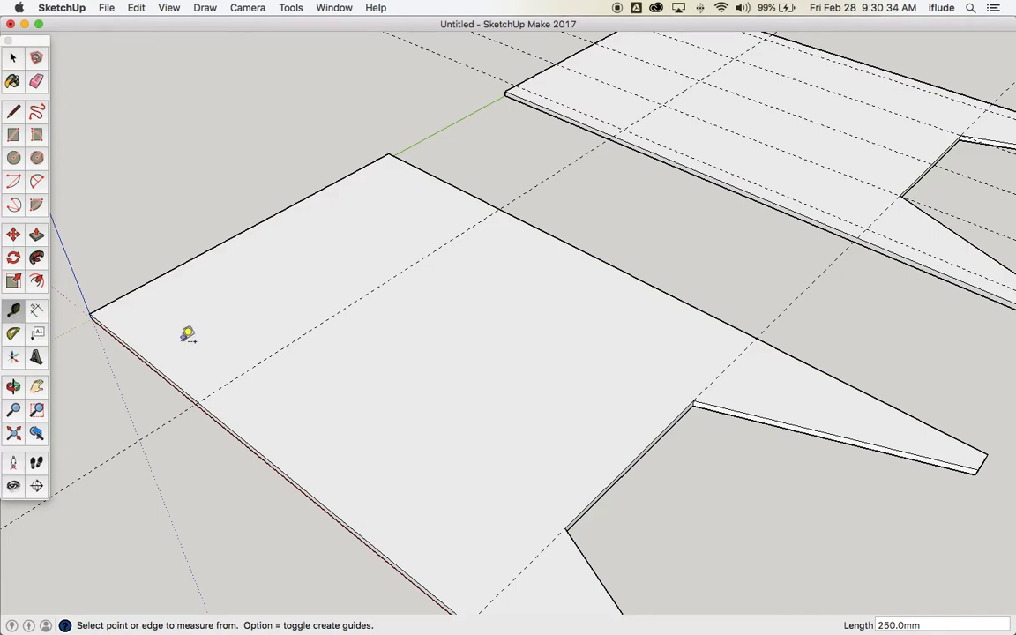
Step: Place a lengthwise guide 275 mm in from the Part 1 panel's long edge to locate the hole centre
{"action": "left_click", "coordinate": [156, 369]}
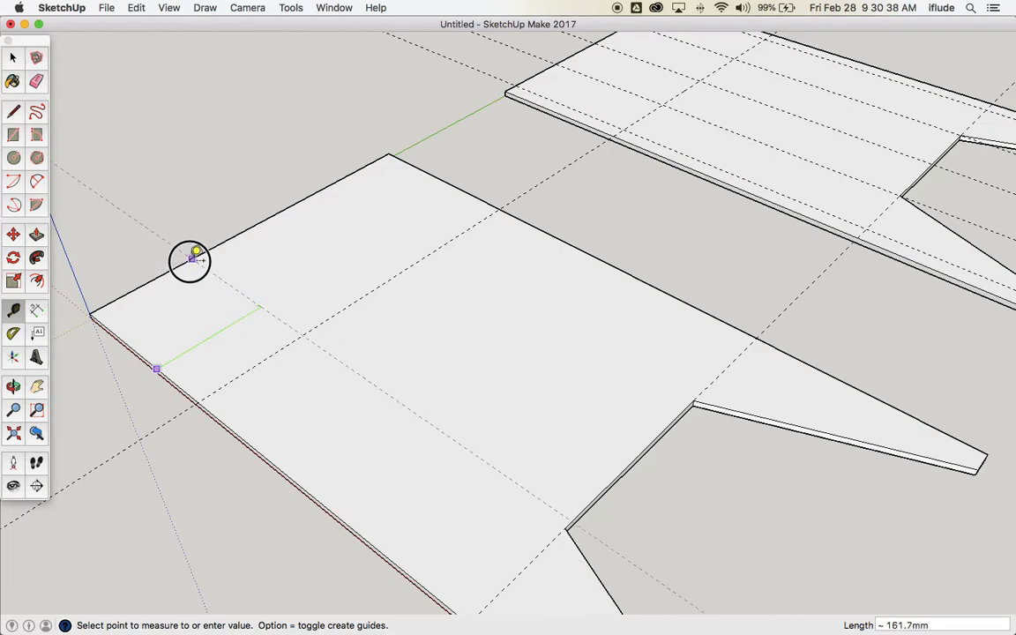
{"action": "left_click", "coordinate": [260, 218]}
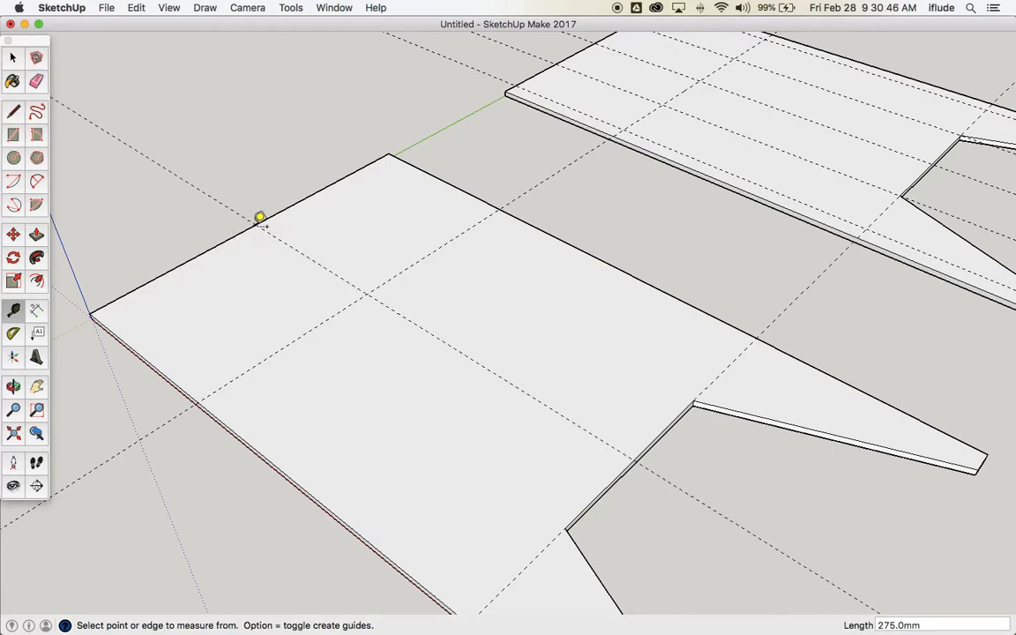
{"action": "left_click", "coordinate": [13, 59]}
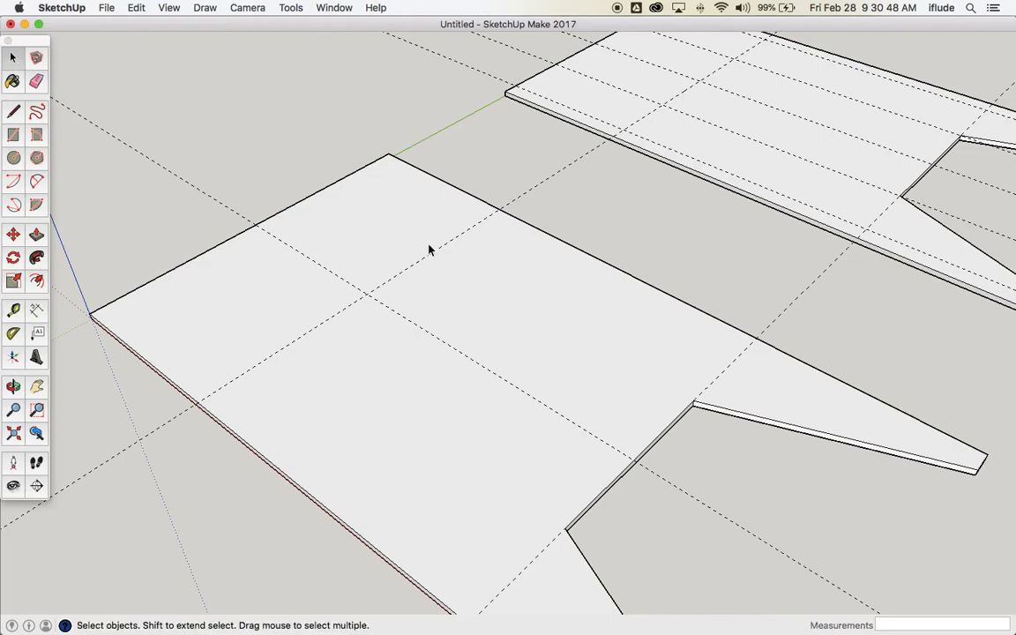
Step: Open the Part 1 component for editing and draw a circle of 125 mm radius centred on the guide intersection
{"action": "double_click", "coordinate": [493, 286]}
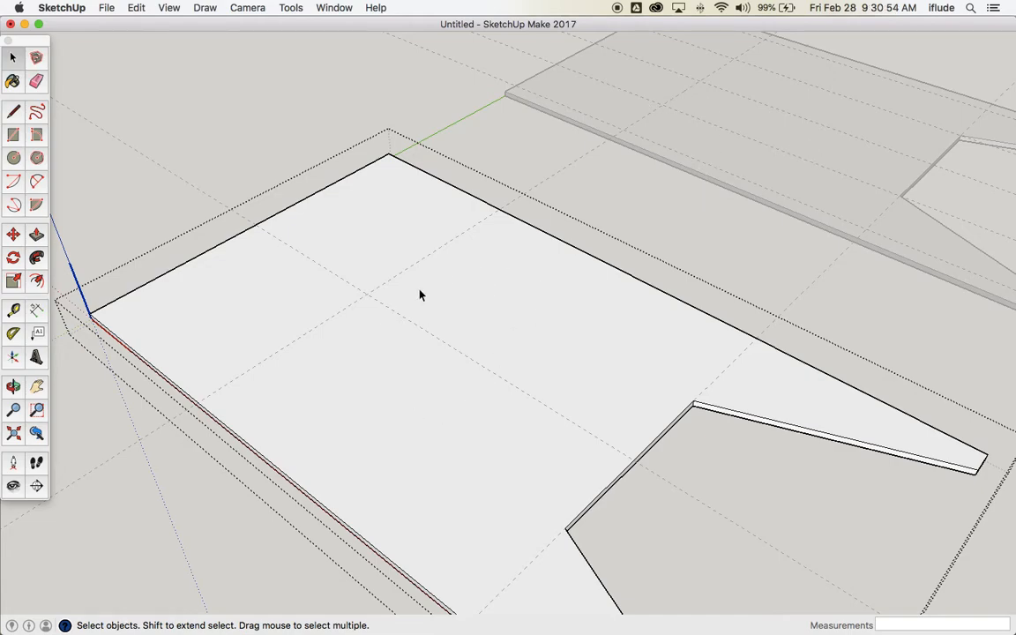
{"action": "left_click", "coordinate": [14, 157]}
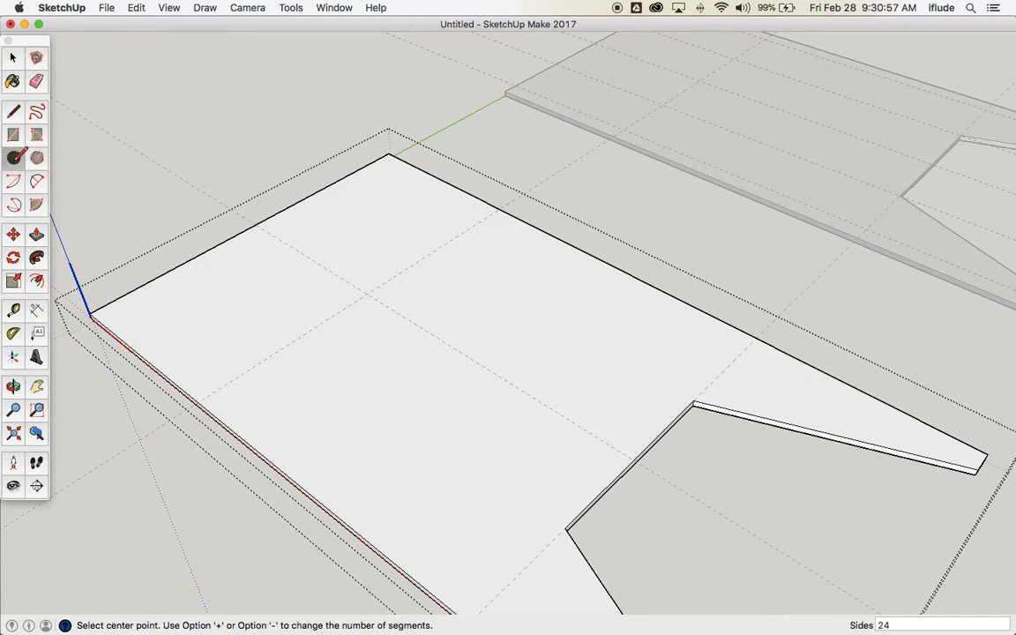
{"action": "left_click", "coordinate": [367, 294]}
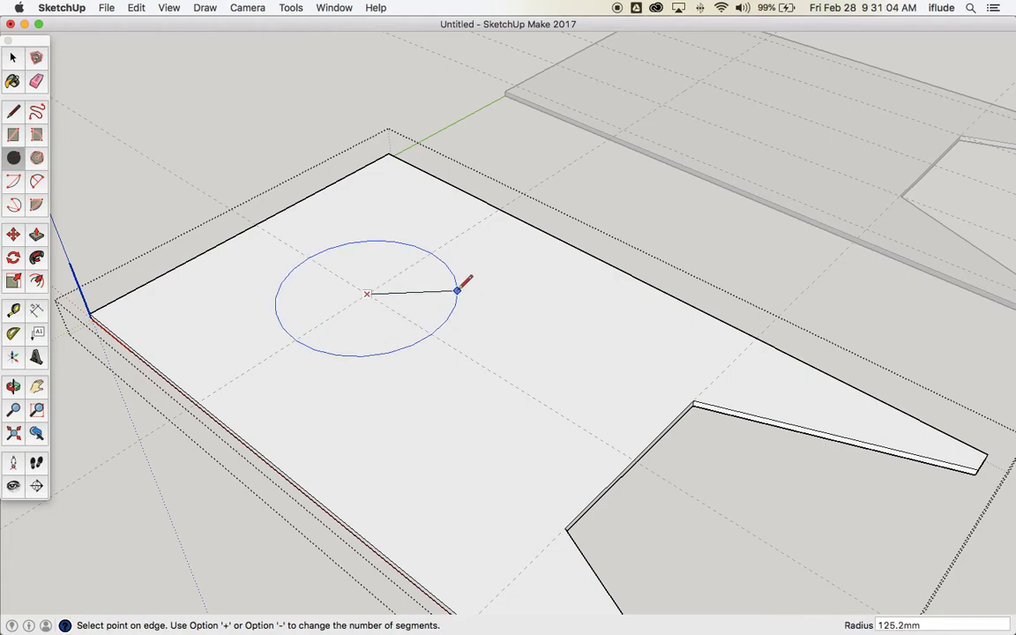
{"action": "type", "text": "125"}
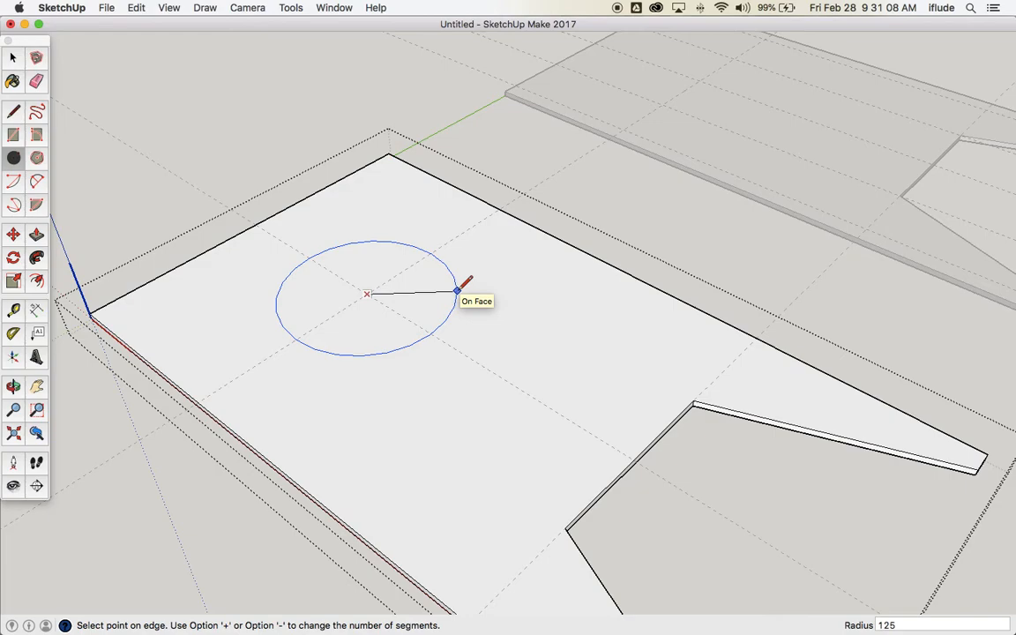
{"action": "key", "text": "Return"}
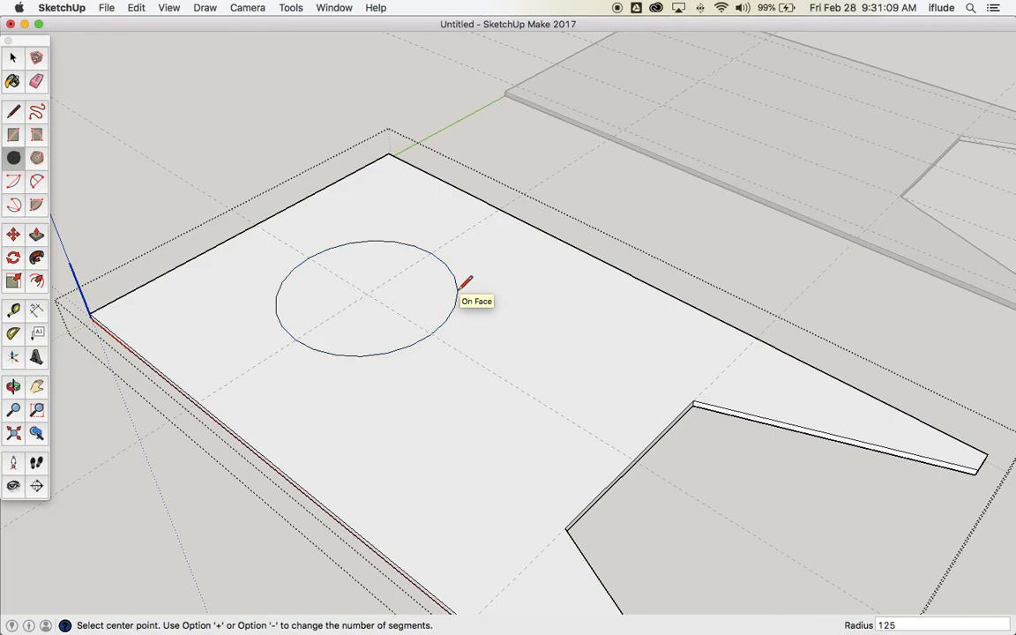
Step: Push the circular face down 9 mm through Part 1, using the cutout's lower corner as reference, and close the component
{"action": "left_click", "coordinate": [36, 235]}
{"action": "left_click_drag", "start_coordinate": [410, 293], "coordinate": [412, 300]}
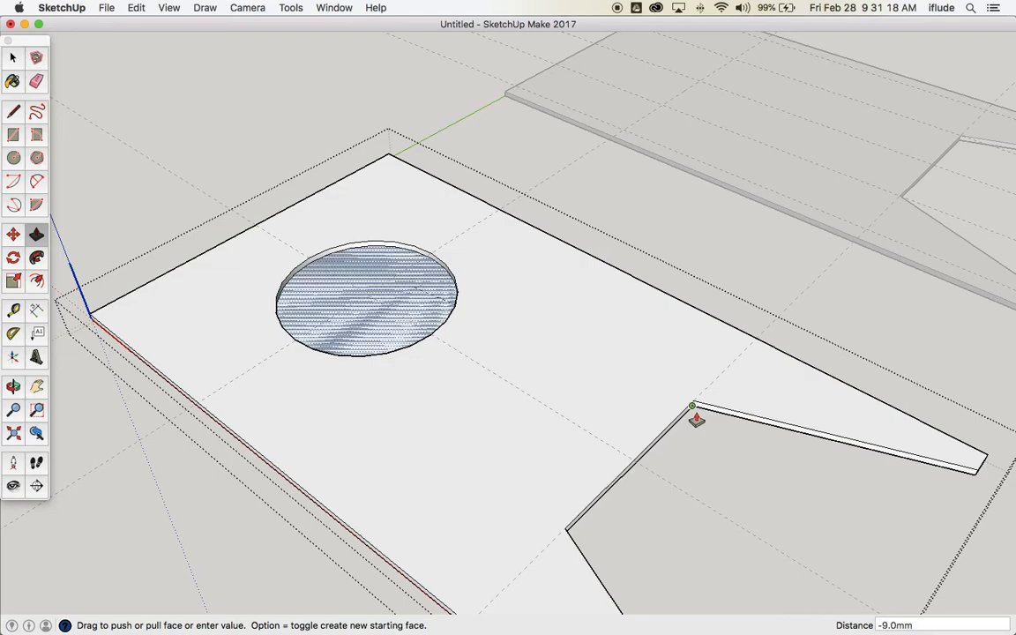
{"action": "scroll", "coordinate": [696, 420], "scroll_direction": "up", "scroll_amount": 5}
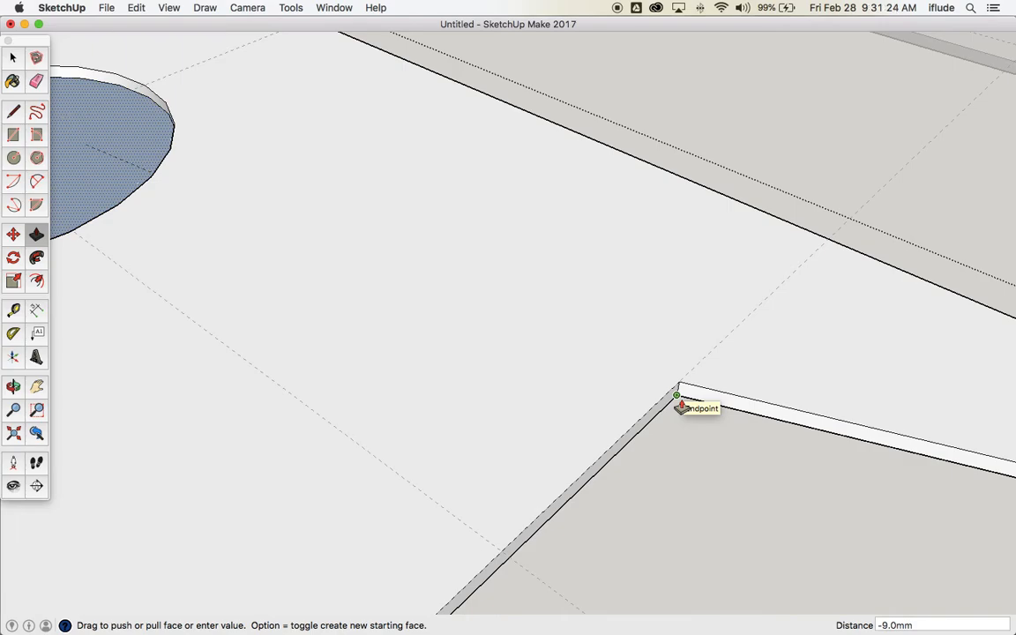
{"action": "left_click", "coordinate": [680, 406]}
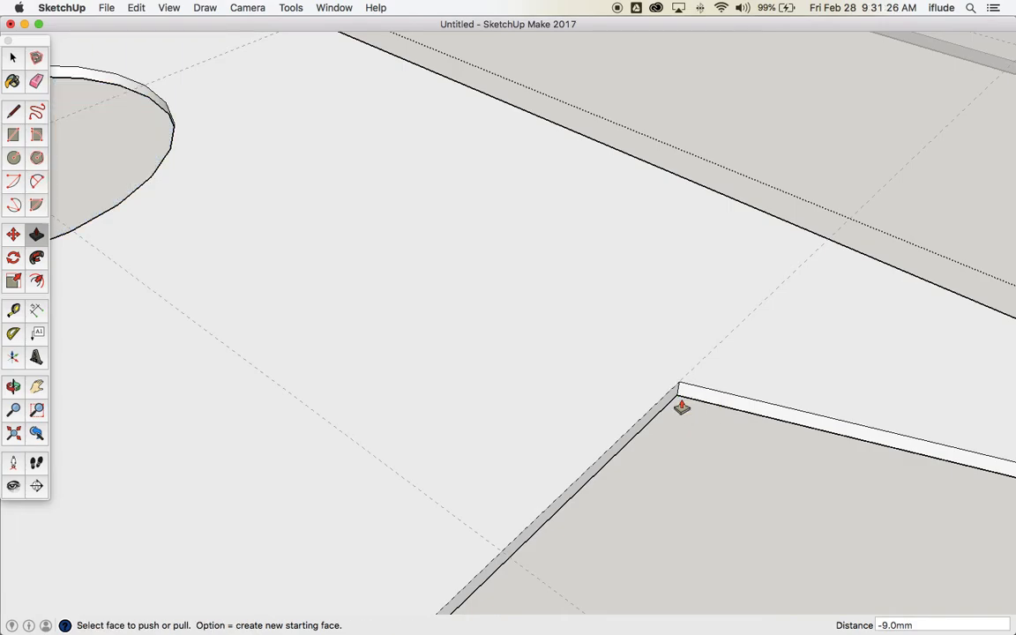
{"action": "scroll", "coordinate": [680, 406], "scroll_direction": "down", "scroll_amount": 5}
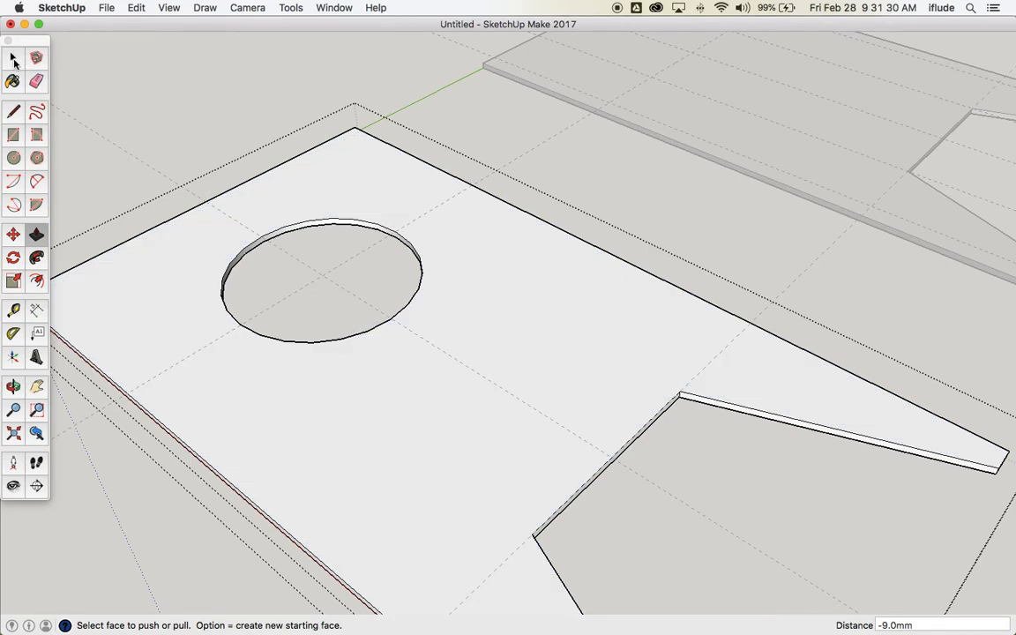
{"action": "left_click", "coordinate": [14, 59]}
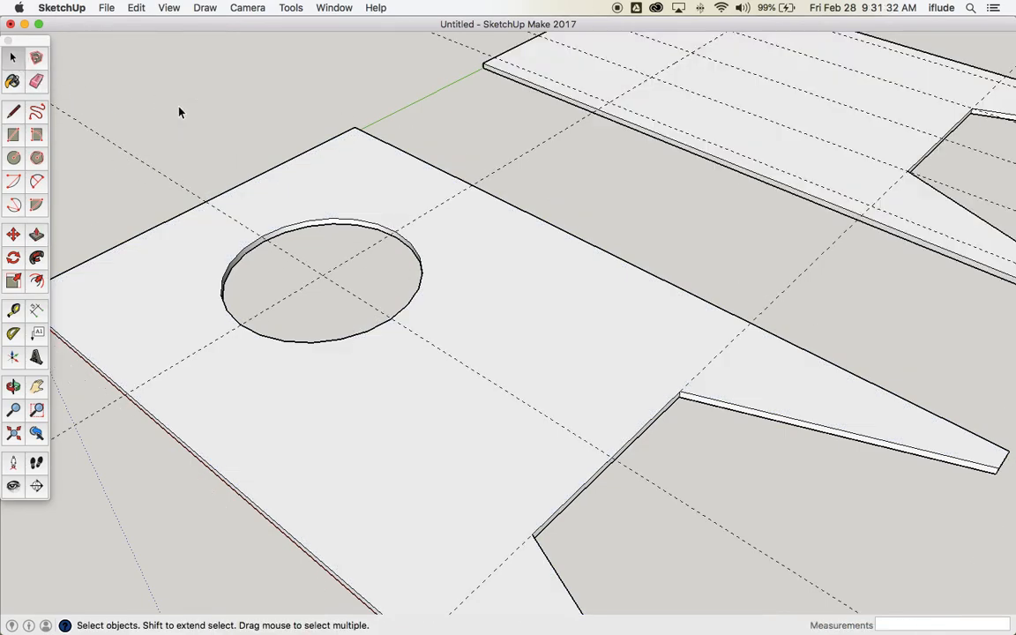
{"action": "scroll", "coordinate": [273, 204], "scroll_direction": "down", "scroll_amount": 3}
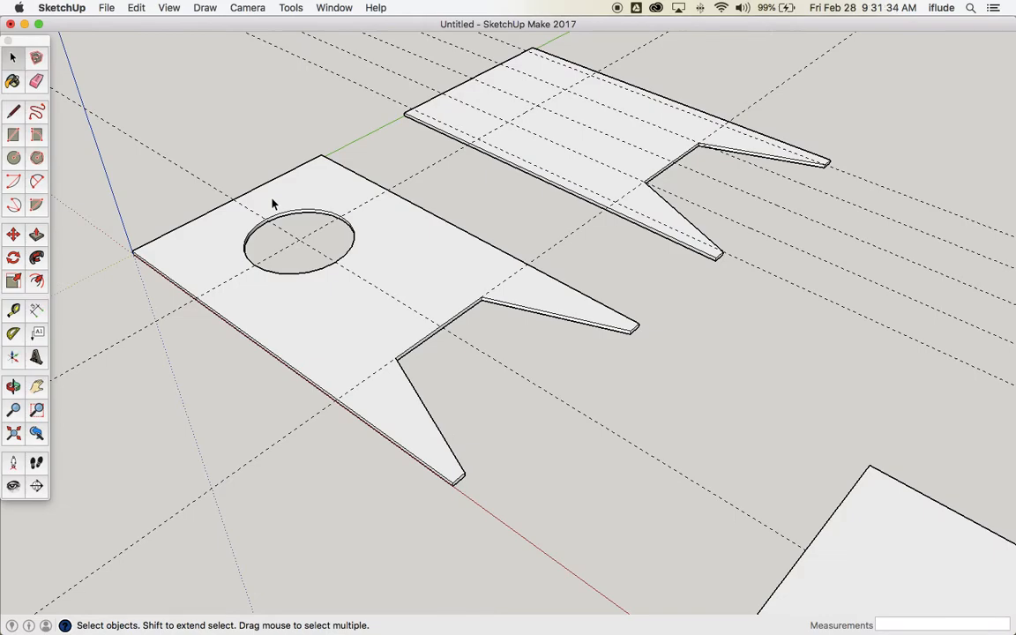